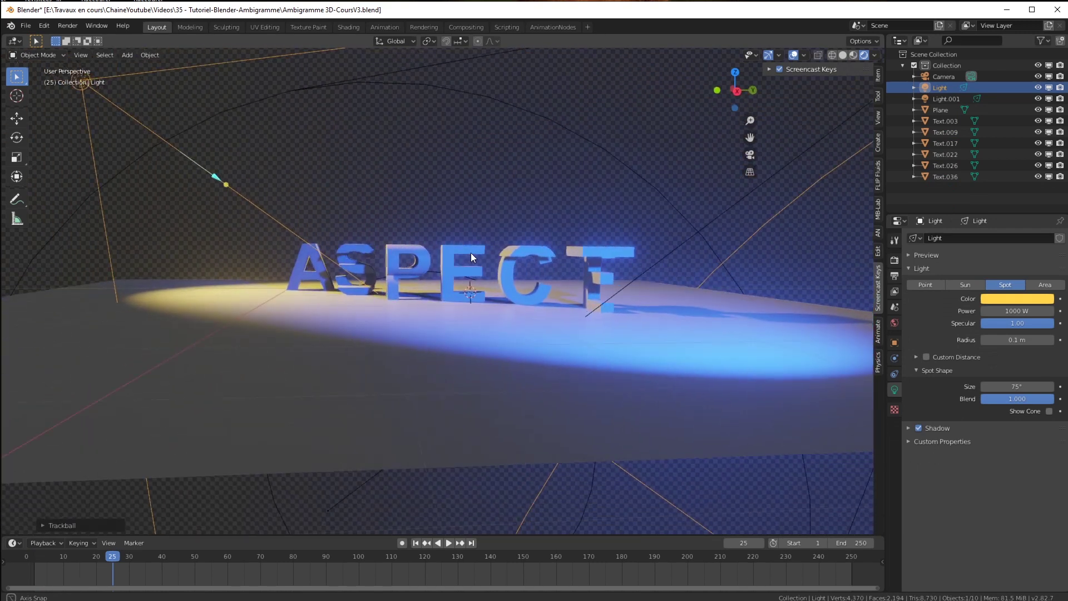
scroll(589, 319, "up", 3)
key("a")
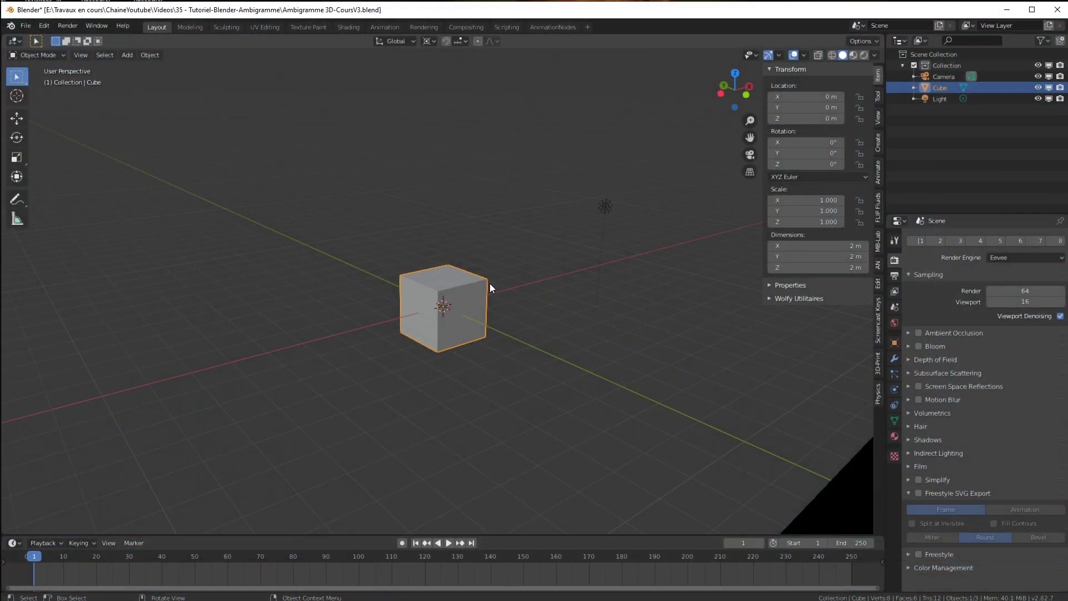
Step: Delete the default cube and add a text object at the world origin
left_click(476, 283)
key("Delete")
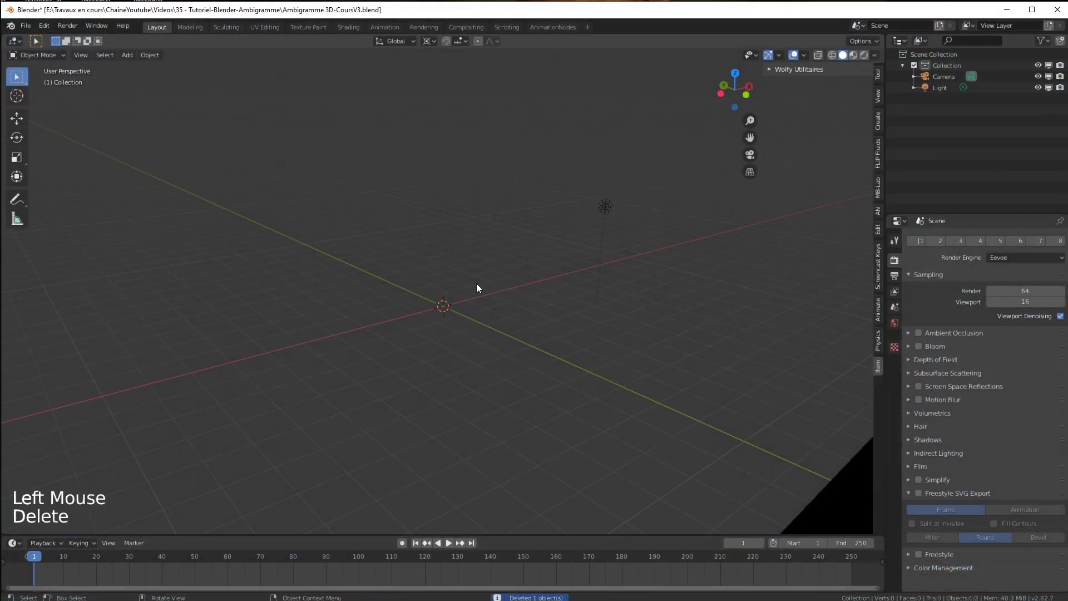
left_click(128, 55)
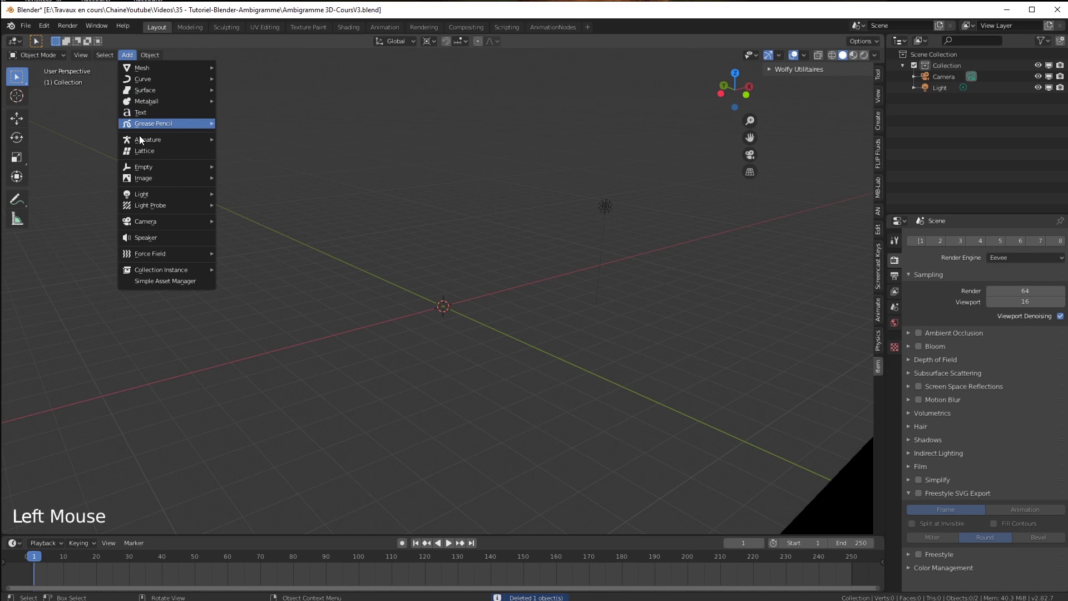
left_click(164, 113)
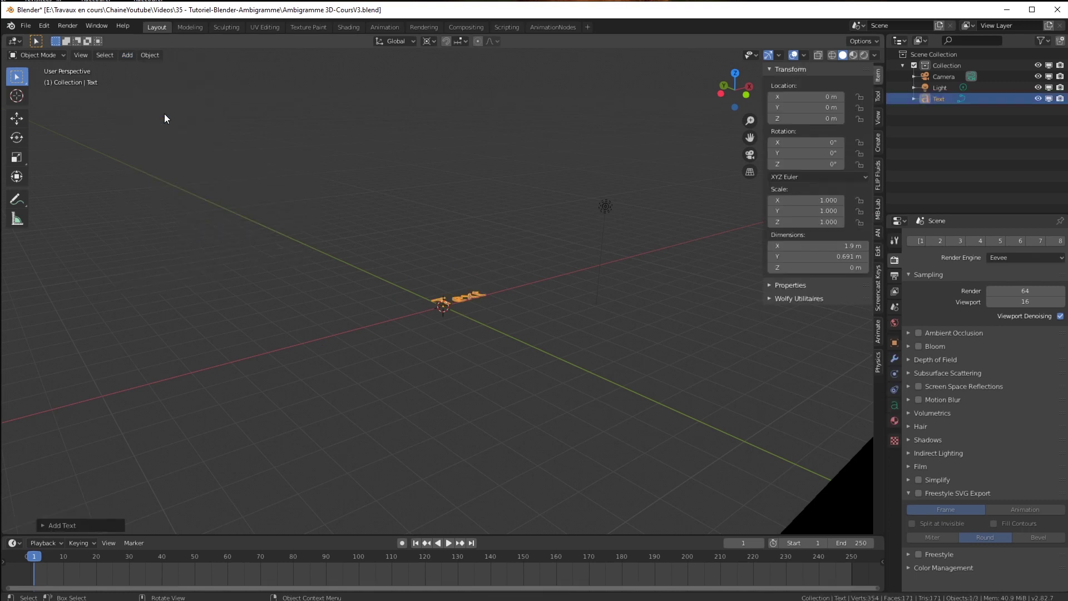
Step: Replace the default wording of the text object with ASPECT and return to object mode
left_click(454, 300)
scroll(501, 307, "up", 4)
middle_click_drag(548, 315, 508, 345)
key("Tab")
left_click(49, 55)
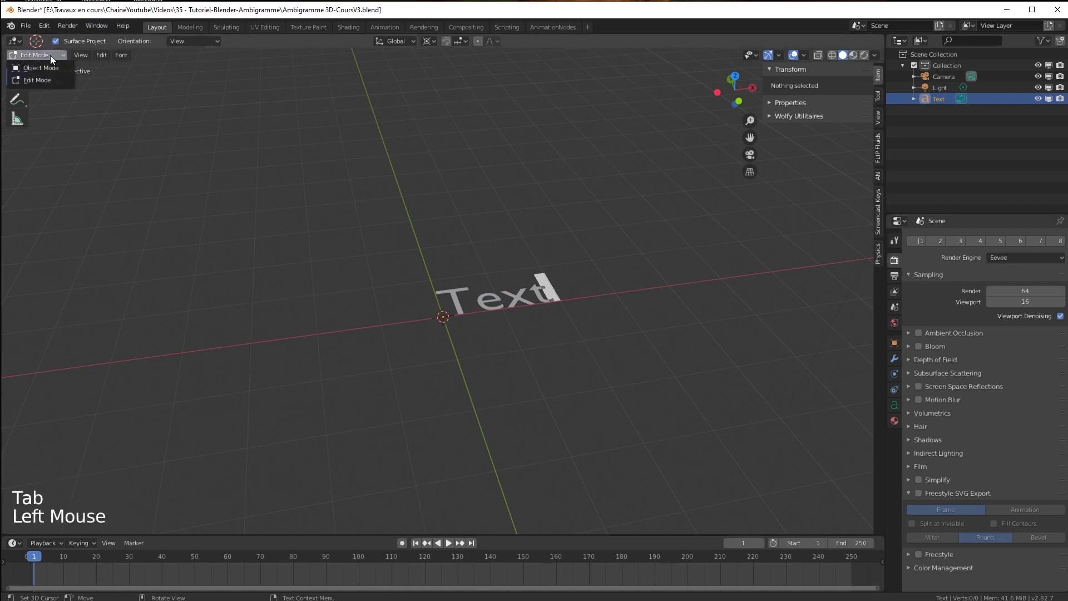
left_click(50, 79)
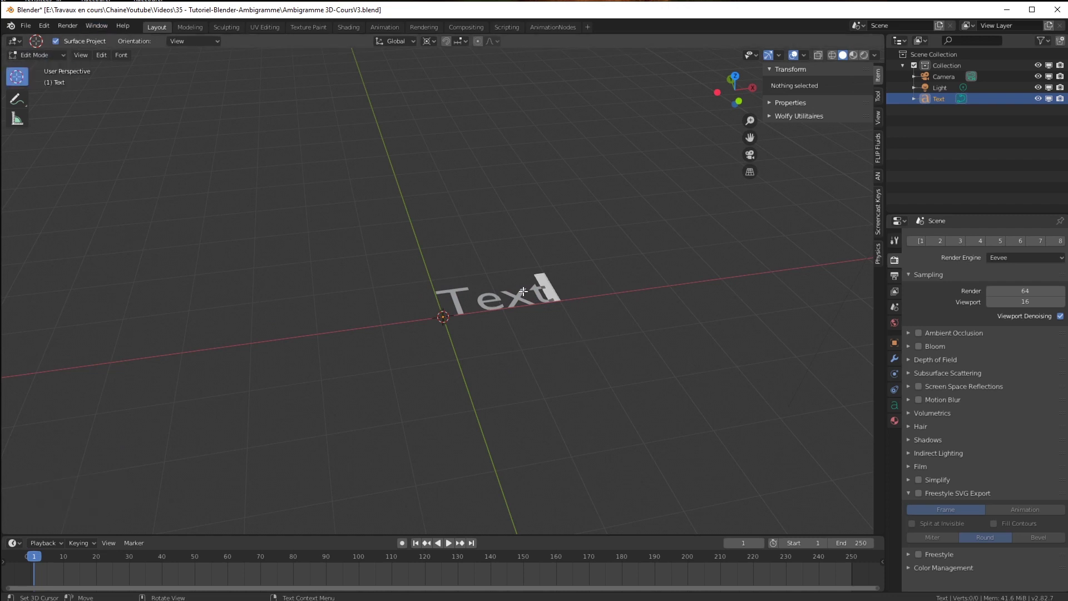
type("\\")
key("BackSpace")
key("BackSpace")
key("BackSpace")
key("BackSpace")
key("BackSpace")
key("BackSpace")
key("BackSpace")
key("BackSpace")
type("A")
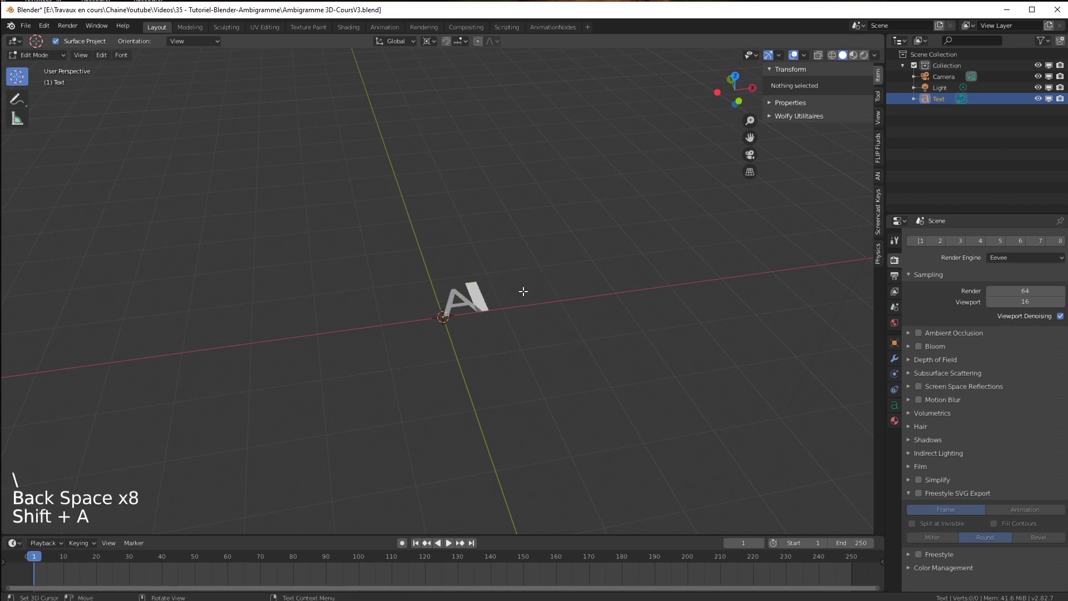
type("SPECT")
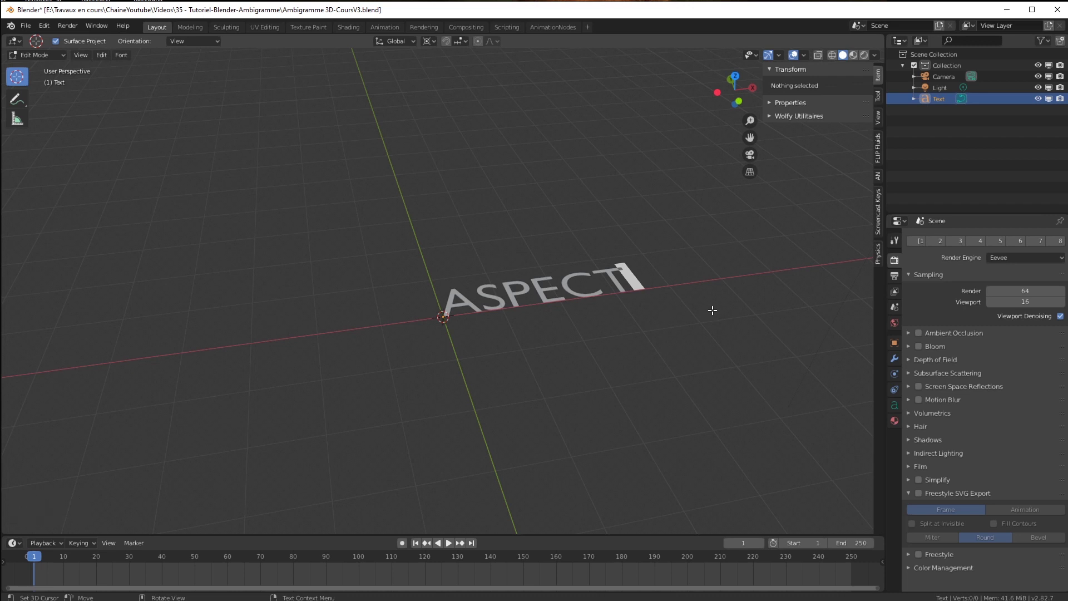
middle_click_drag(714, 283, 599, 412)
scroll(616, 392, "up", 1)
scroll(616, 392, "up", 2)
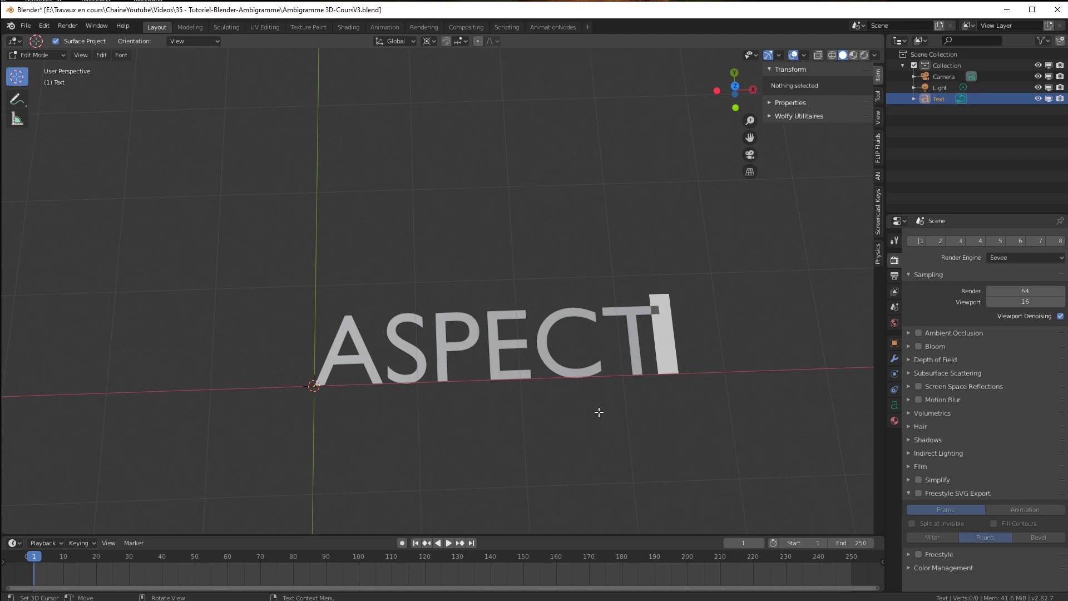
key("ctrl+Tab")
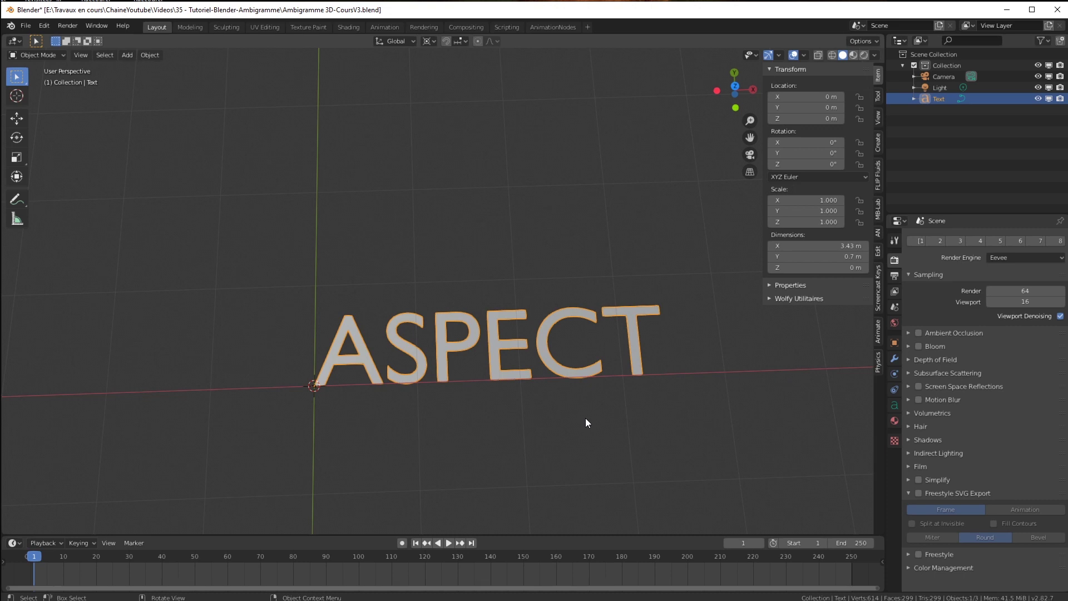
Step: Try out different character and word spacing values on the ASPECT text
left_click(894, 405)
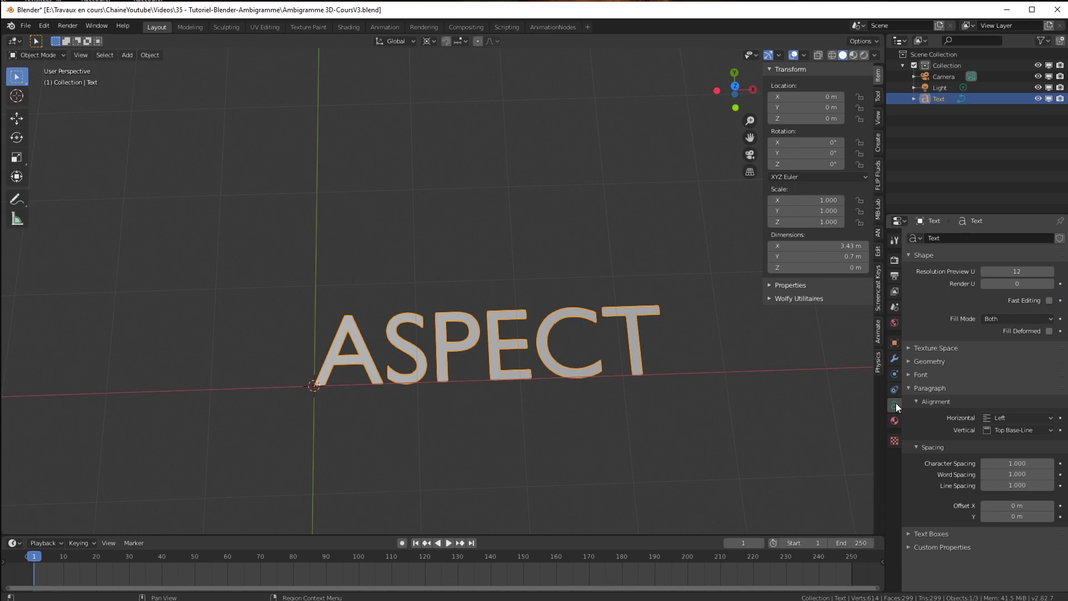
left_click_drag(1017, 463, 1026, 463)
left_click_drag(1021, 473, 1010, 463)
left_click_drag(1018, 473, 1009, 474)
left_click_drag(1012, 463, 1018, 463)
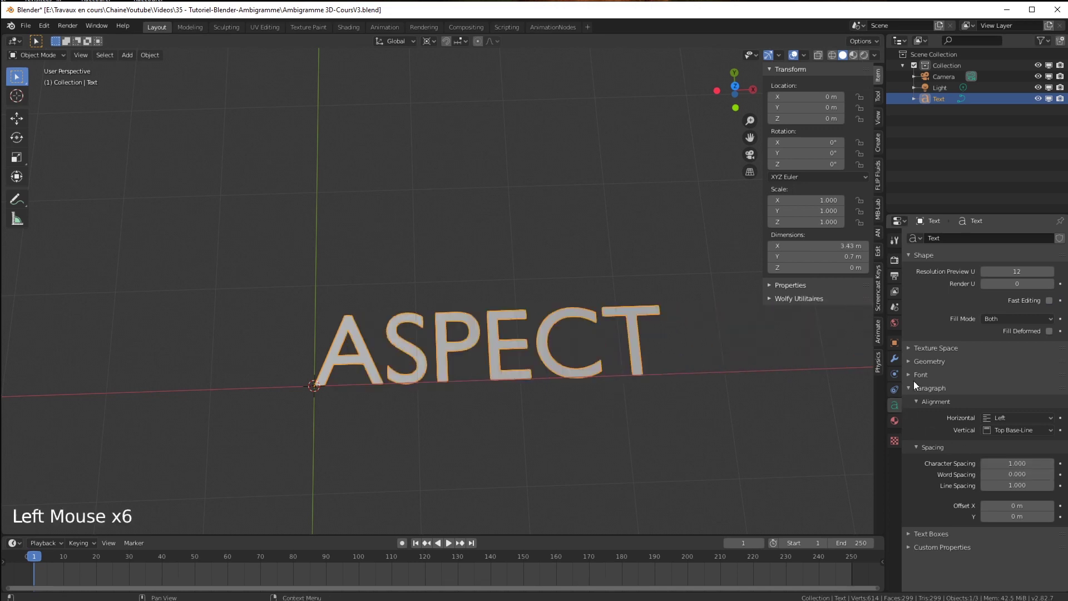
Step: Load Arial Bold.ttf from the D:\Polices folder as the regular font of the ASPECT text
left_click(916, 374)
left_click(958, 391)
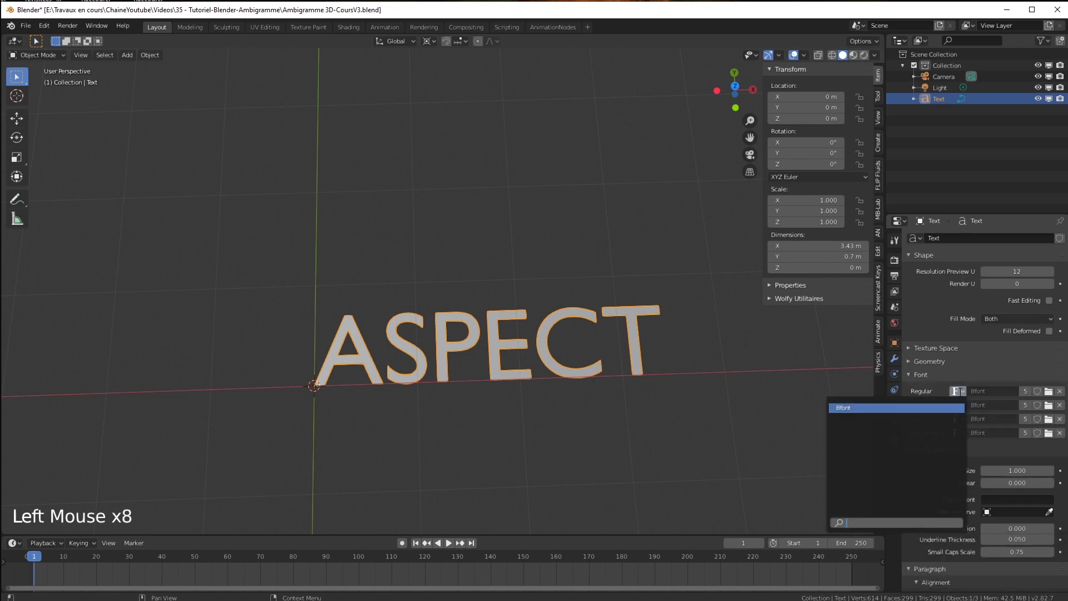
left_click(959, 391)
left_click(1047, 392)
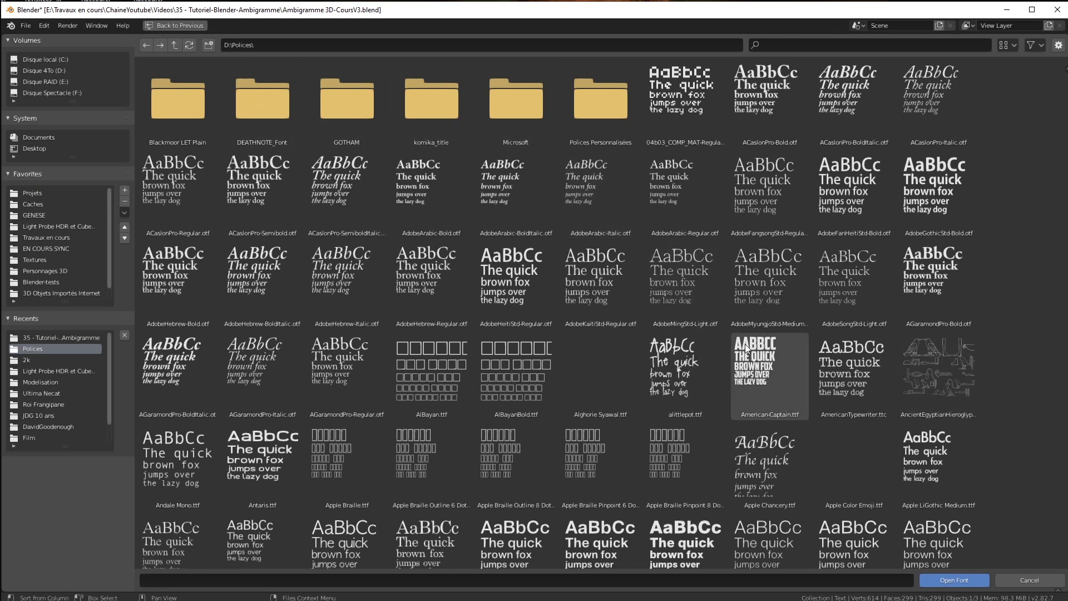
scroll(746, 345, "down", 5)
scroll(752, 359, "down", 5)
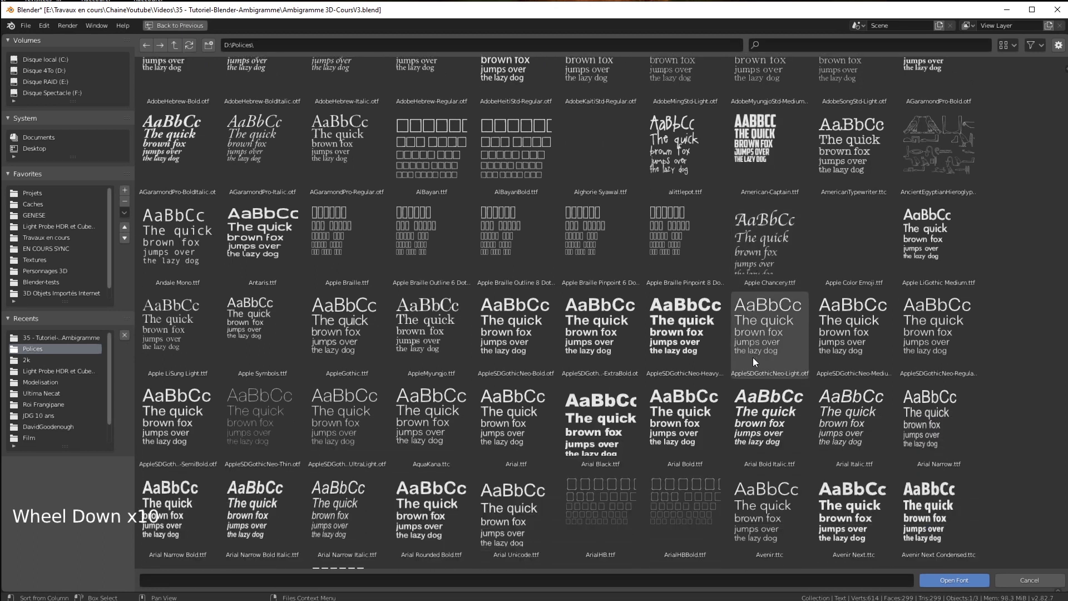
scroll(752, 359, "down", 6)
scroll(752, 358, "down", 3)
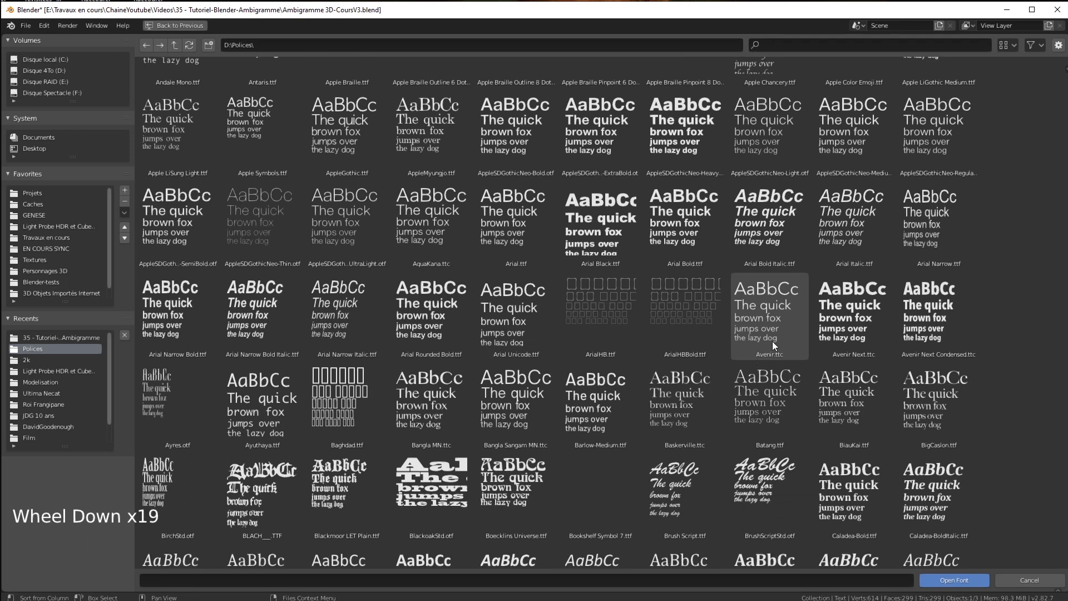
left_click(690, 232)
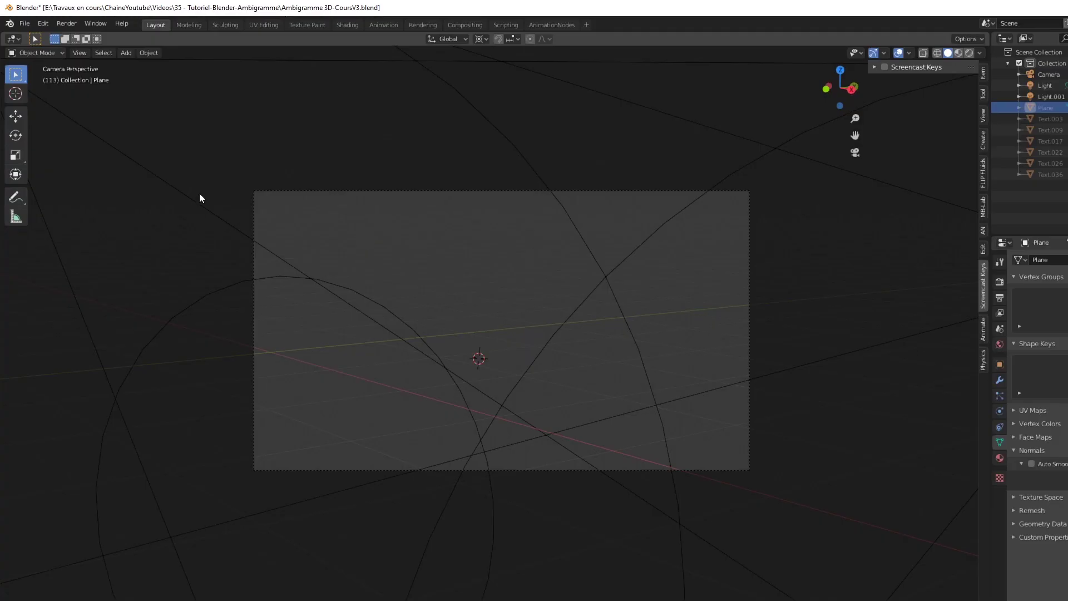
Step: Open the program preferences
left_click(43, 24)
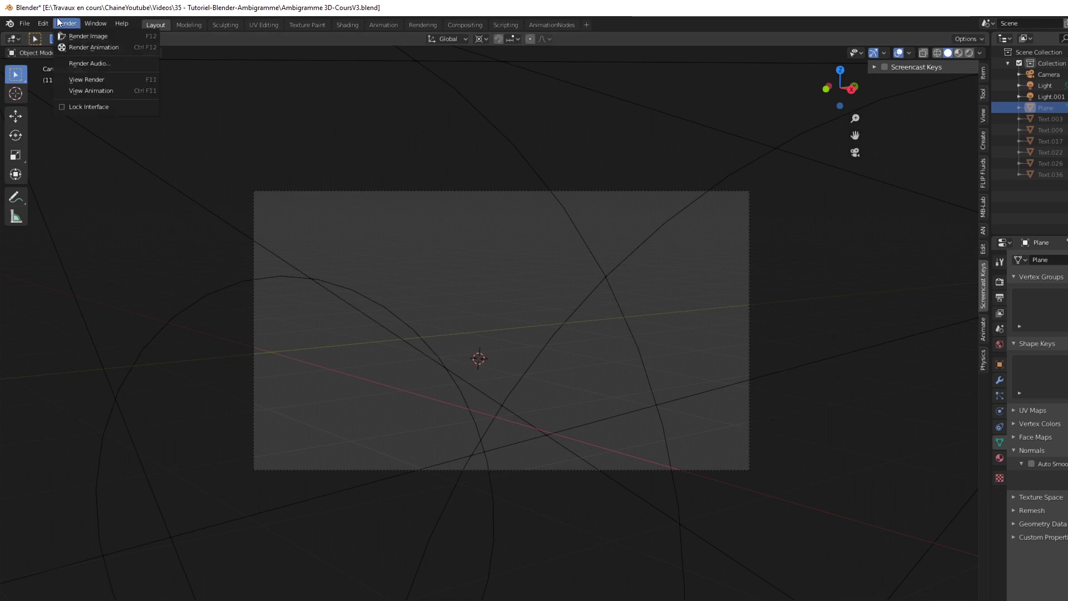
left_click(64, 179)
left_click(72, 276)
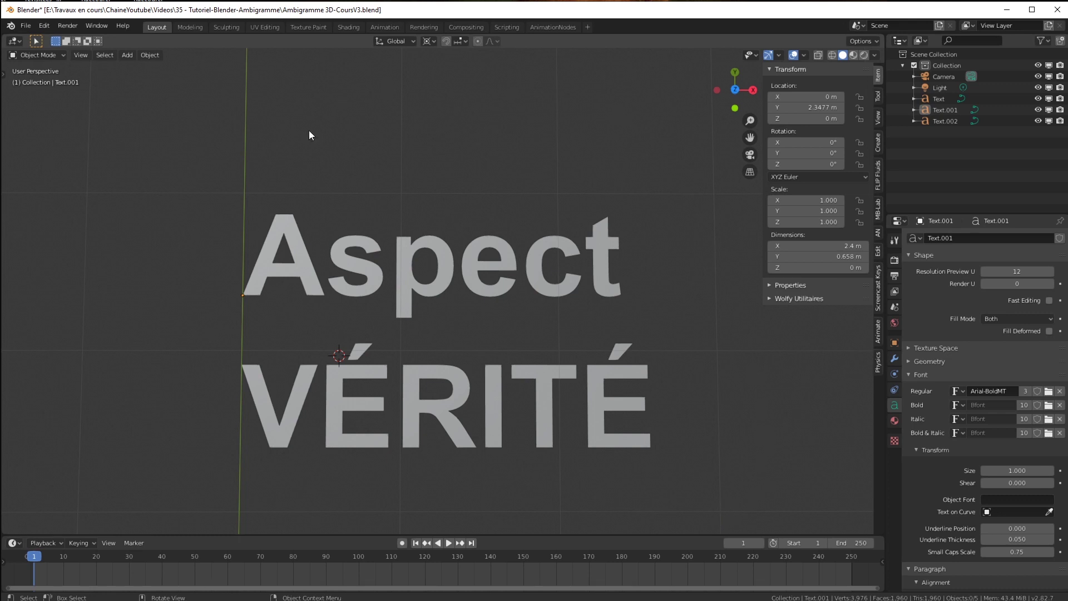
Step: Annotate the sample texts: trace the top outline of Aspect and cross it out, then circle the accents on VÉRITÉ and cross it out
mouse_move(238, 194)
left_mouse_down()
mouse_move(325, 233)
mouse_move(557, 230)
mouse_move(637, 212)
left_mouse_up()
left_click_drag(249, 173, 607, 316)
left_click_drag(643, 145, 248, 306)
left_click_drag(369, 323, 388, 325)
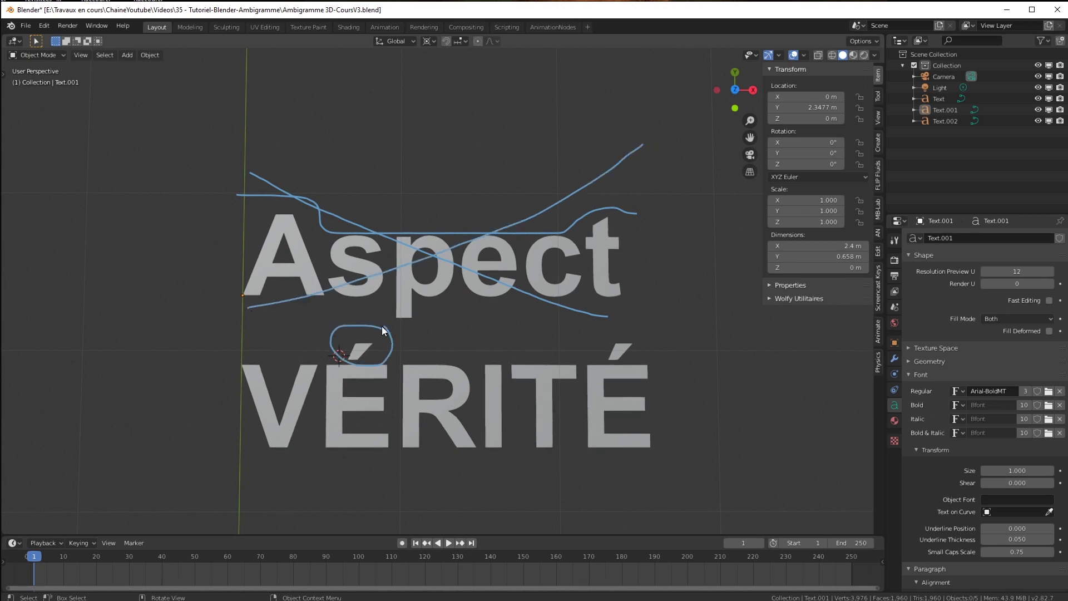
left_click_drag(610, 366, 615, 326)
mouse_move(233, 344)
left_mouse_down()
mouse_move(398, 390)
mouse_move(696, 420)
left_mouse_up()
left_click_drag(656, 332, 272, 533)
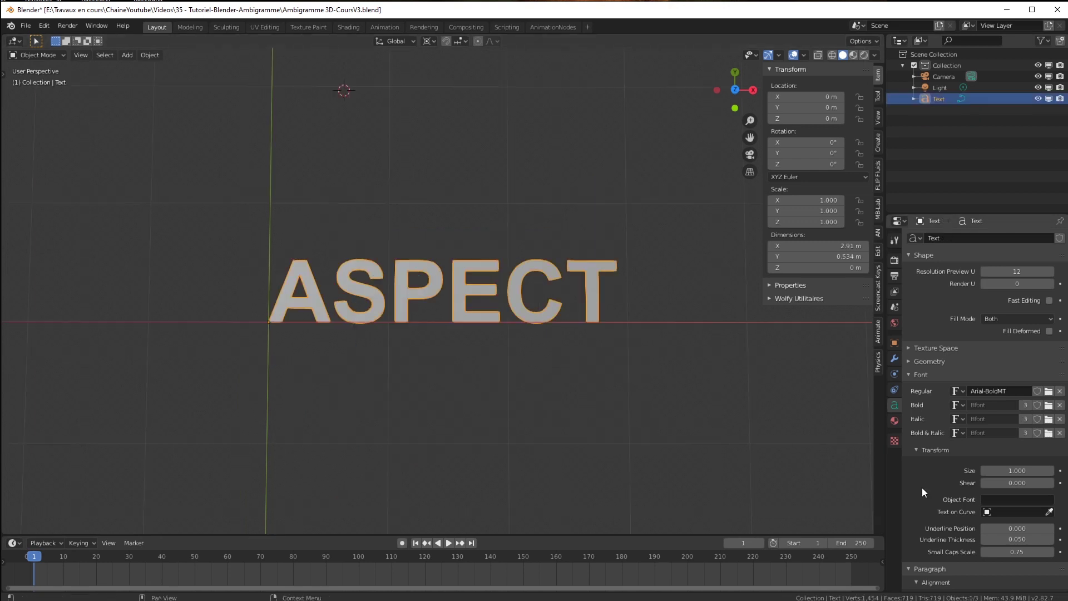
Step: Try adjusting only the character spacing in the paragraph settings of the ASPECT text
scroll(922, 488, "down", 4)
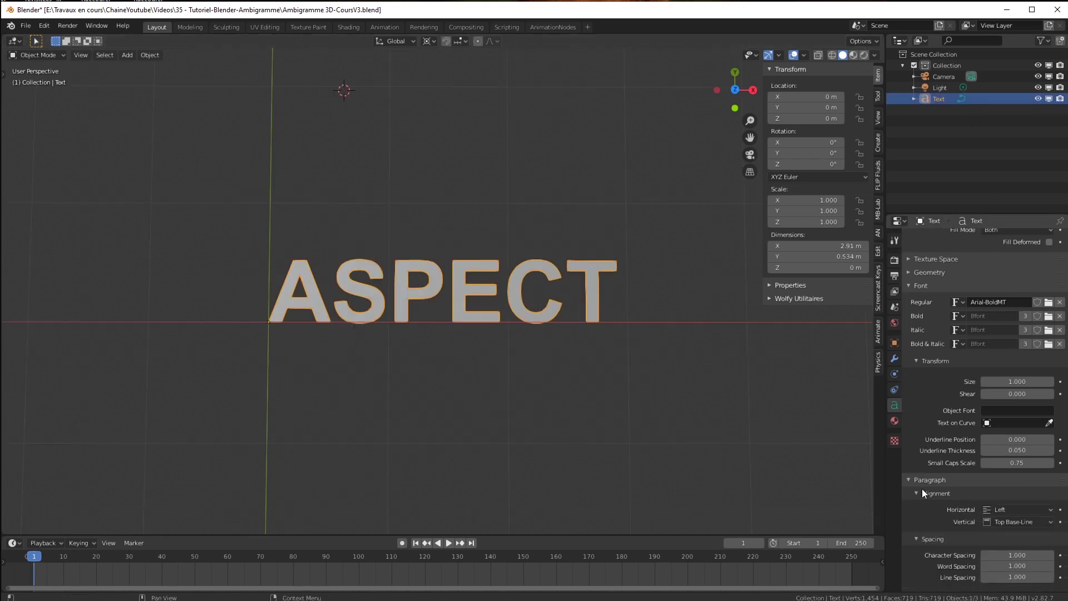
scroll(922, 488, "down", 2)
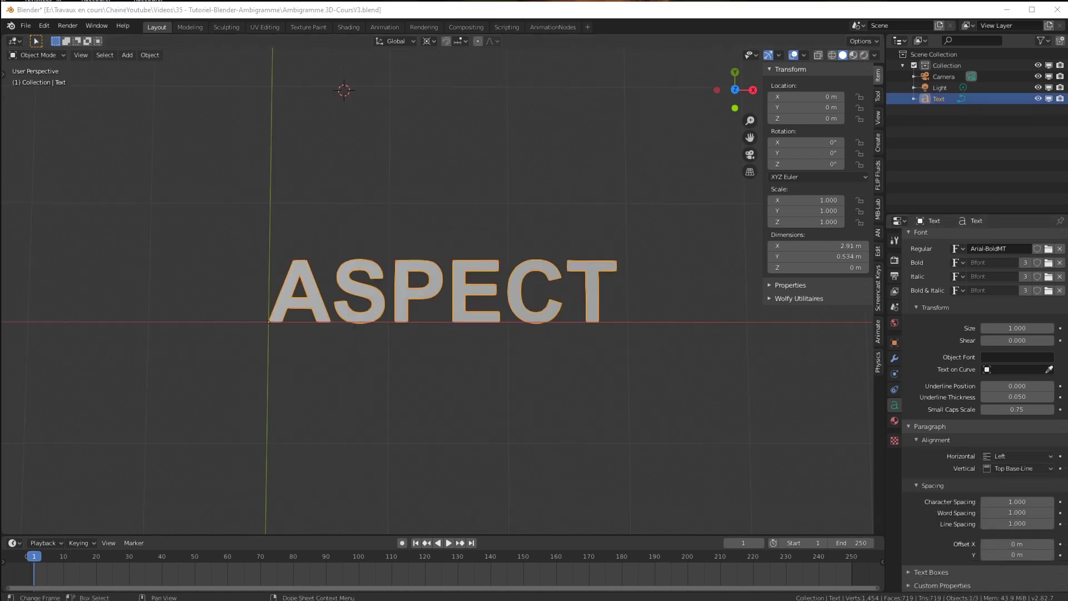
left_click_drag(1017, 501, 978, 501)
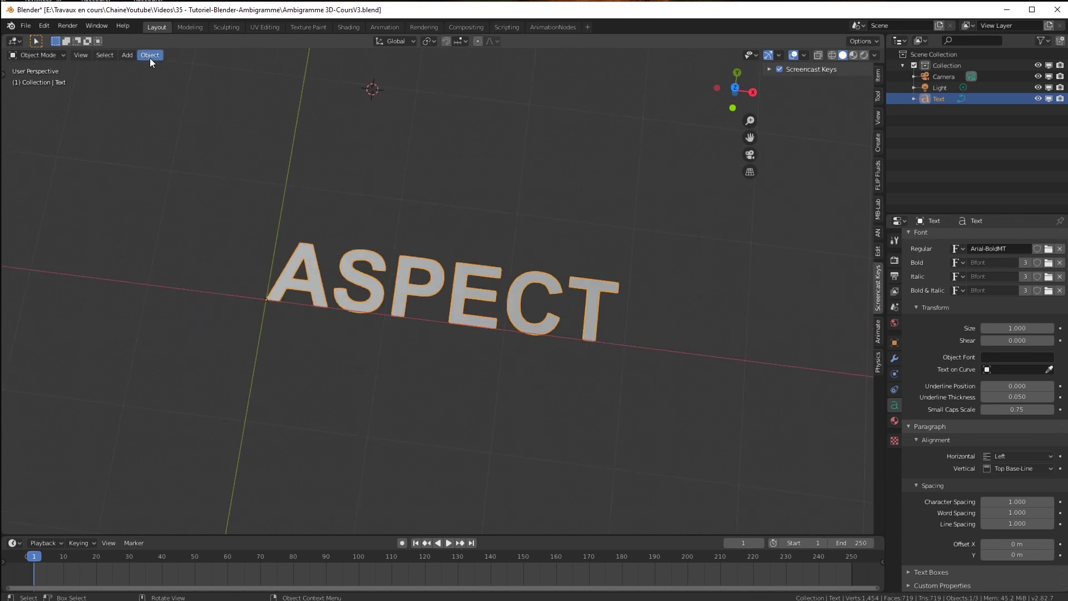
Step: Duplicate the ASPECT text object and leave the copy in its original place
left_click(150, 55)
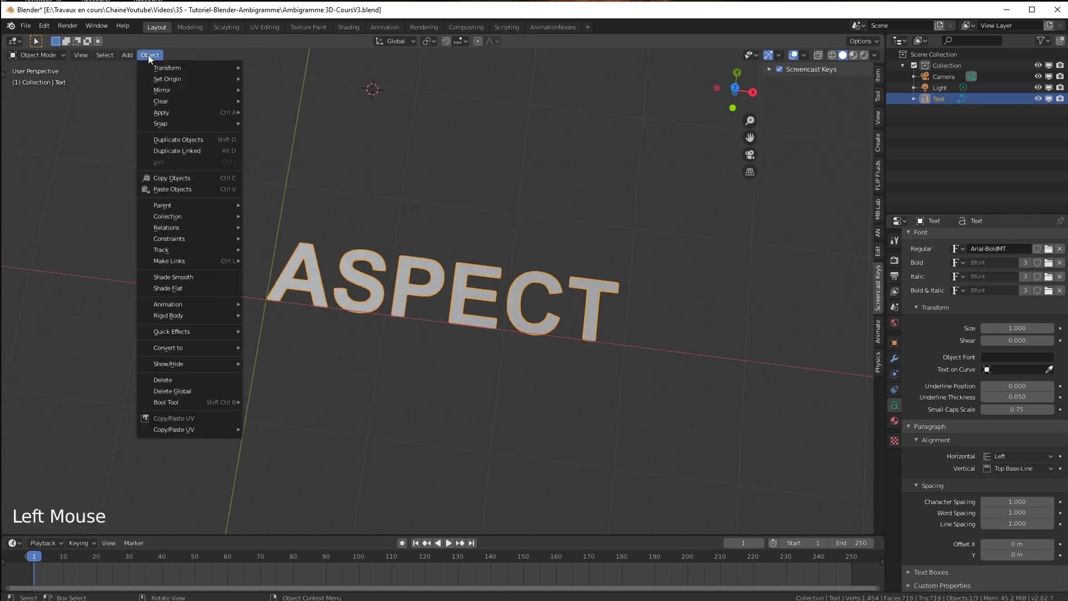
left_click(172, 139)
right_click(173, 140)
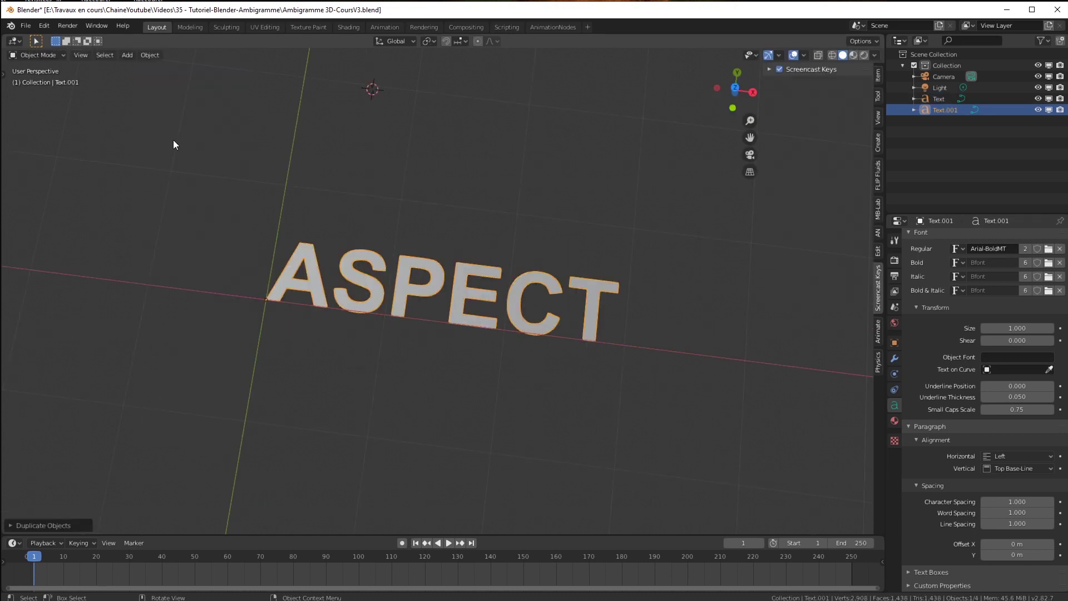
Step: Replace the duplicate's wording with VERITE, then hide and reveal it to compare the two overlapping texts
key("ctrl+Tab")
key("BackSpace")
key("BackSpace")
key("BackSpace")
key("BackSpace")
key("BackSpace")
key("BackSpace")
key("BackSpace")
key("BackSpace")
type("VERITE")
left_click(36, 55)
left_click(48, 72)
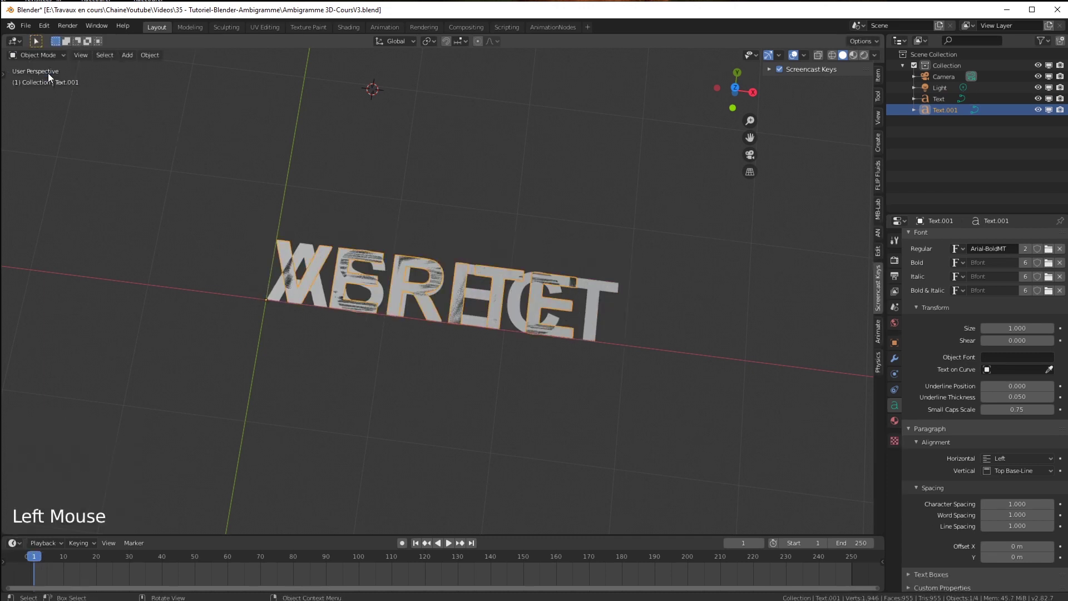
key("h")
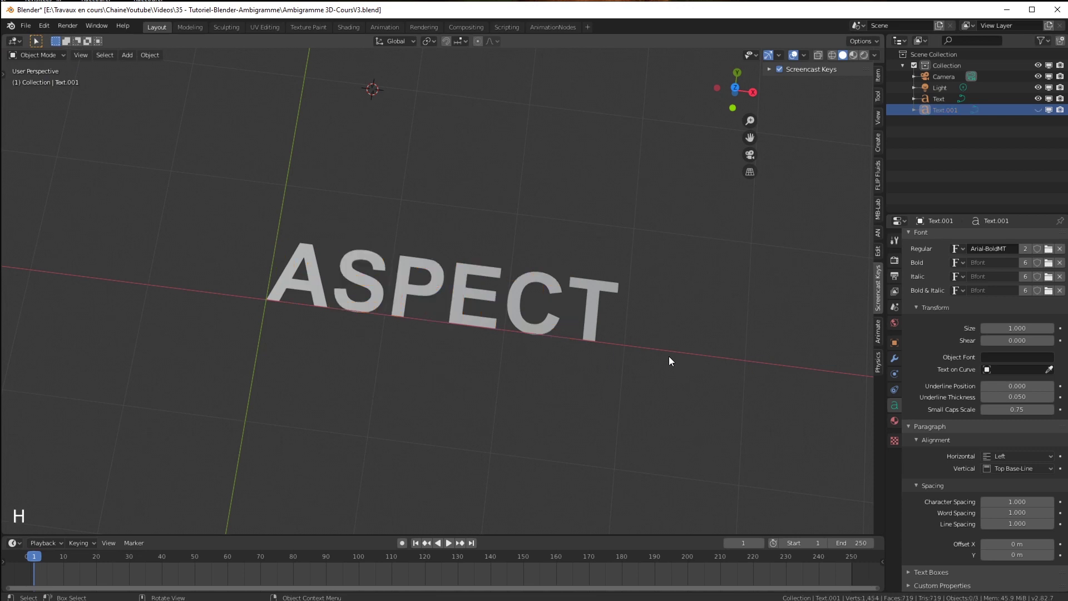
key("alt+h")
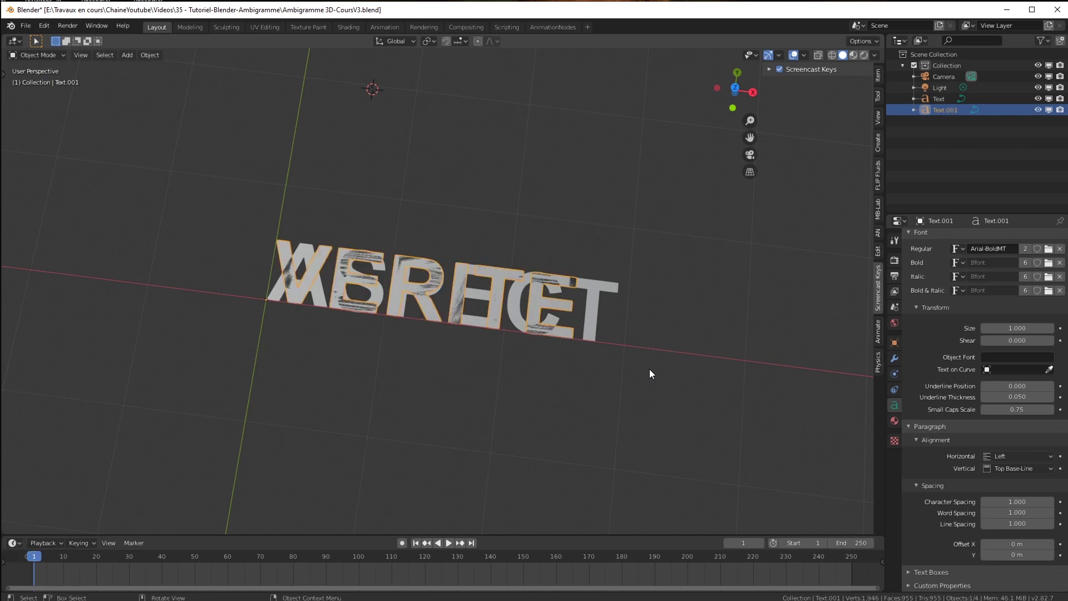
Step: Stand both texts upright by rotating VERITE and ASPECT 90° each about the X axis
type("rx90")
key("Return")
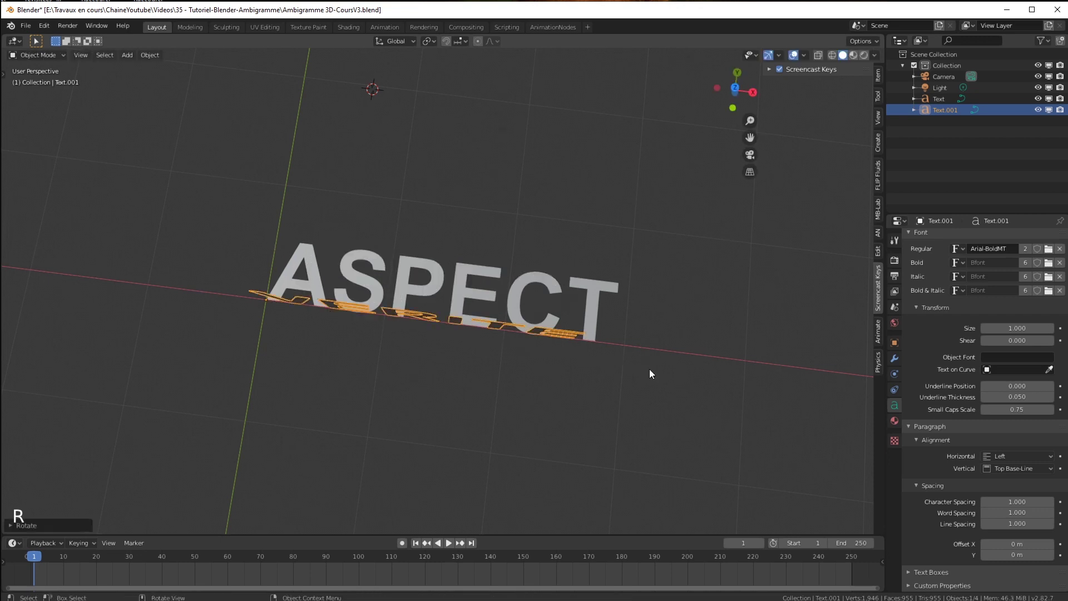
middle_click_drag(646, 402, 603, 389)
left_click(564, 372)
type("rx90")
key("Return")
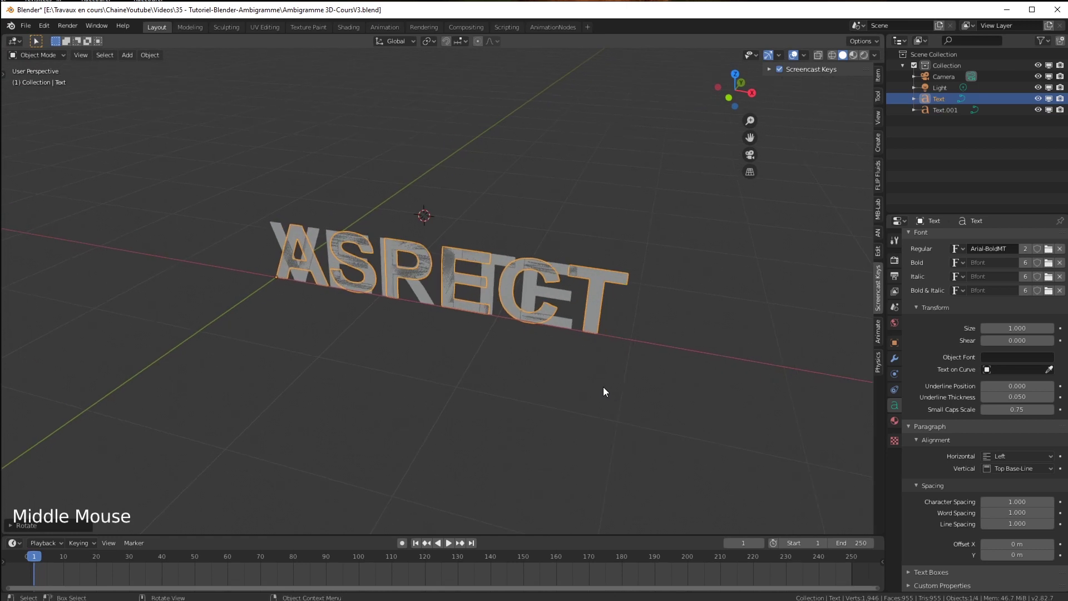
Step: Rotate the ASPECT text 90° about the Z axis so it stands perpendicular to VERITE
type("rz")
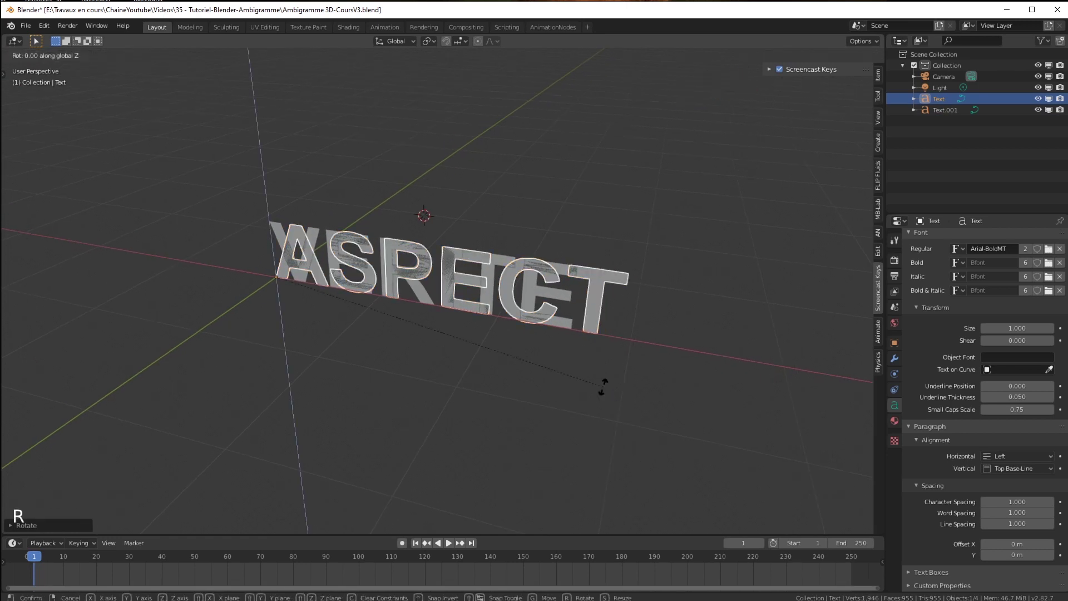
type("90")
key("Return")
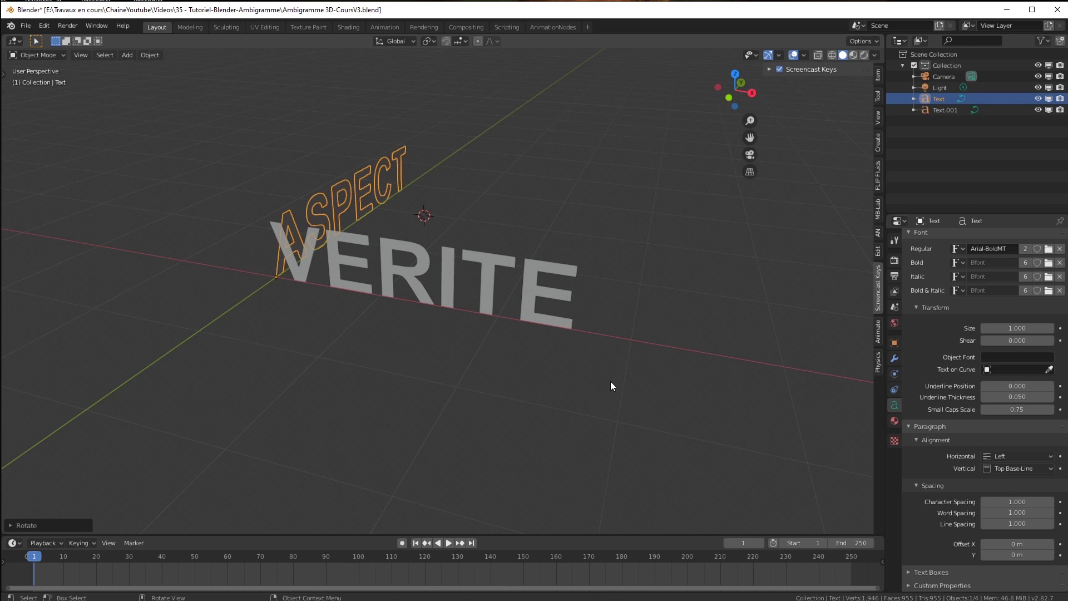
Step: Extrude the ASPECT text until its letters extend past both ends of the VERITE text, and select VERITE
left_click(933, 364)
scroll(933, 365, "up", 8)
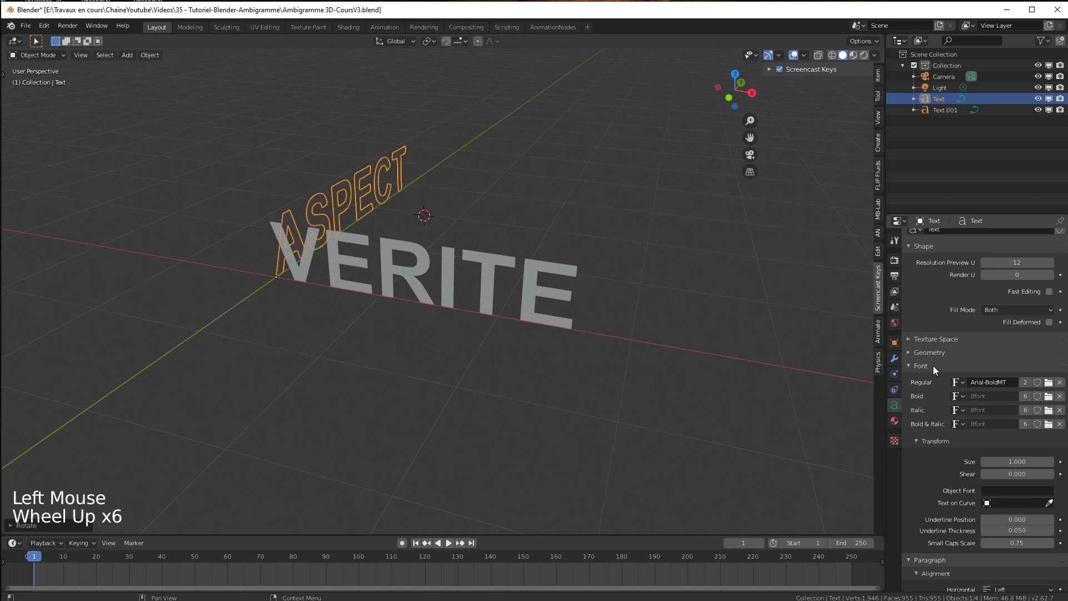
left_click(905, 361)
left_click_drag(1017, 390, 1063, 389)
left_click(539, 294)
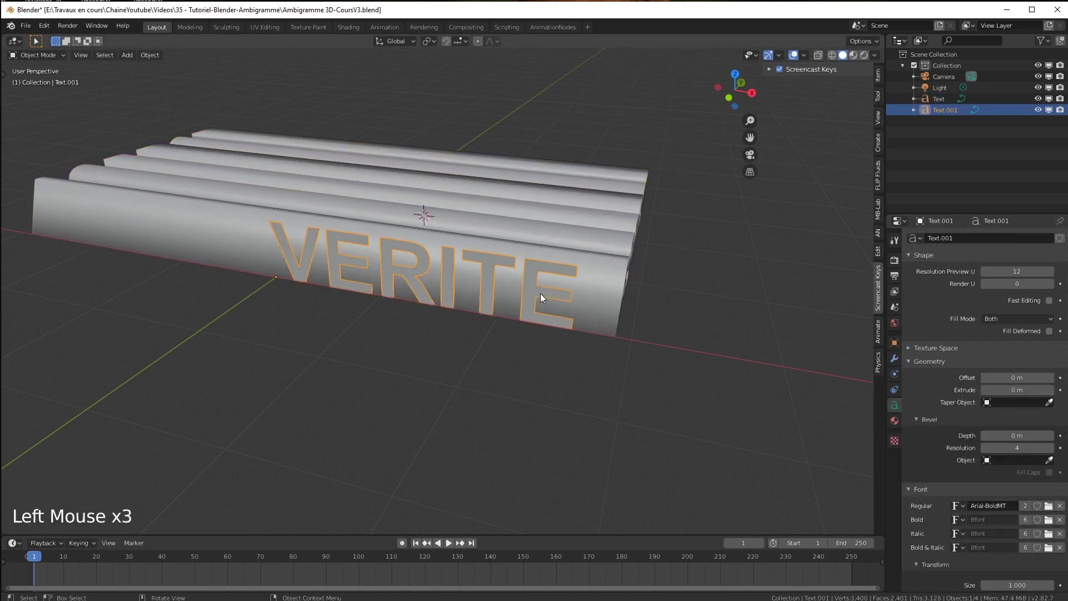
Step: Extrude the VERITE text by 3.27 m so its letters pass all the way through the ASPECT text
left_click_drag(972, 389, 1045, 389)
middle_click_drag(702, 309, 633, 316)
scroll(633, 315, "down", 1)
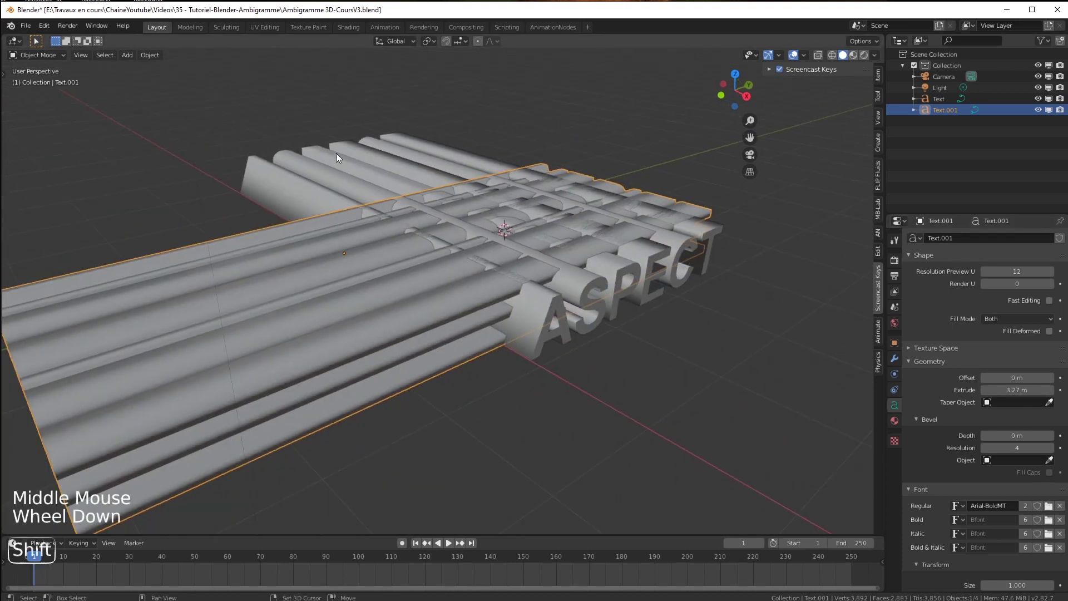
Step: Convert both the VERITE and ASPECT texts to meshes
left_click(353, 167, "shift")
left_click(149, 54)
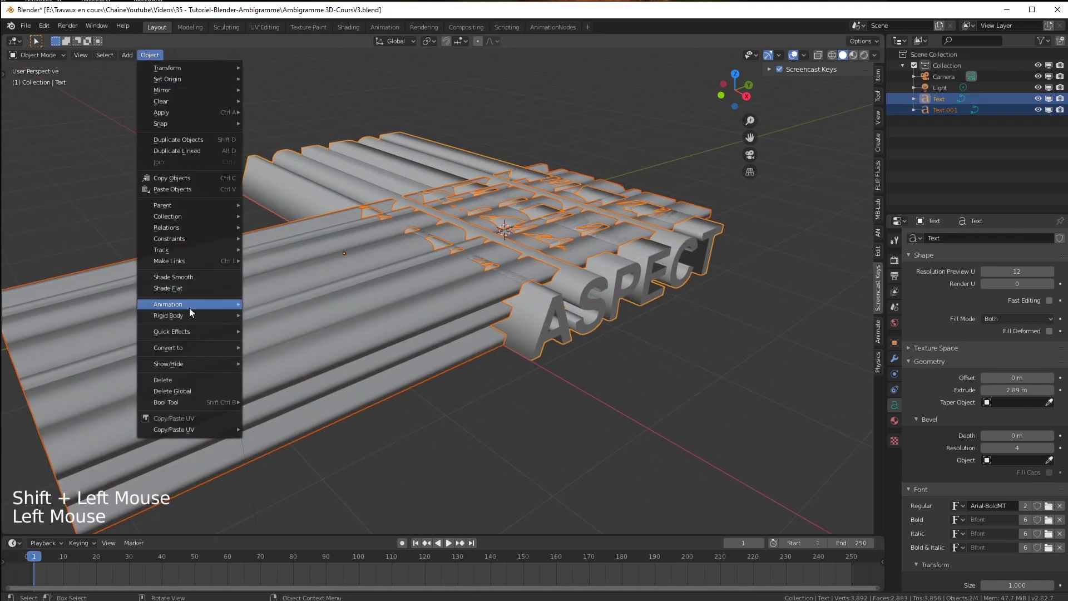
mouse_move(192, 349)
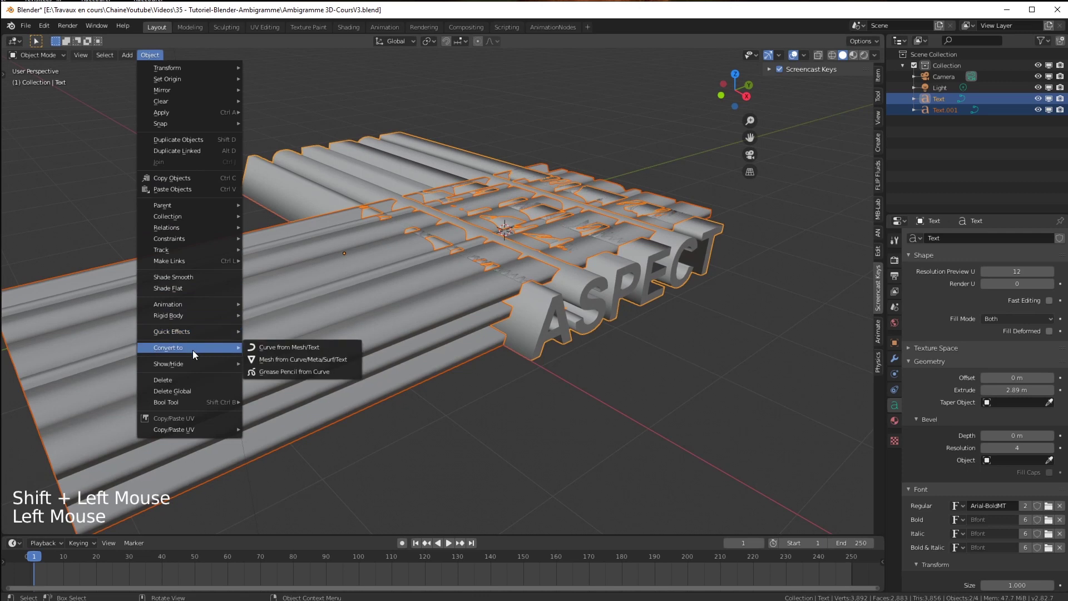
left_click(299, 359)
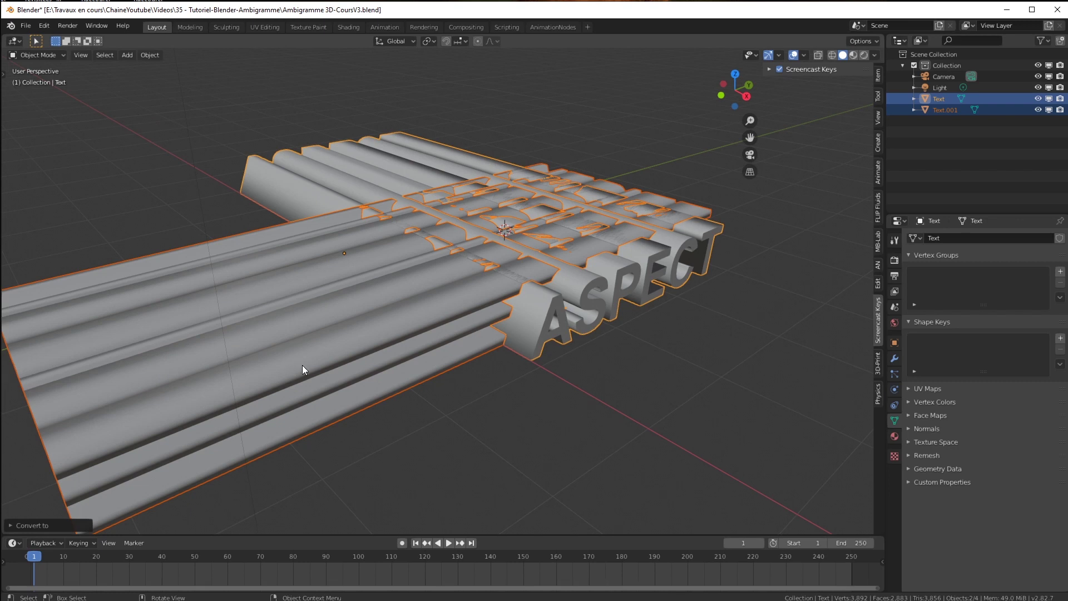
Step: Select the VERITE mesh on its own and enter Edit Mode on it
middle_click_drag(308, 366, 468, 356)
left_click(468, 356)
key("ctrl+Tab")
left_click(469, 356)
left_click(456, 373)
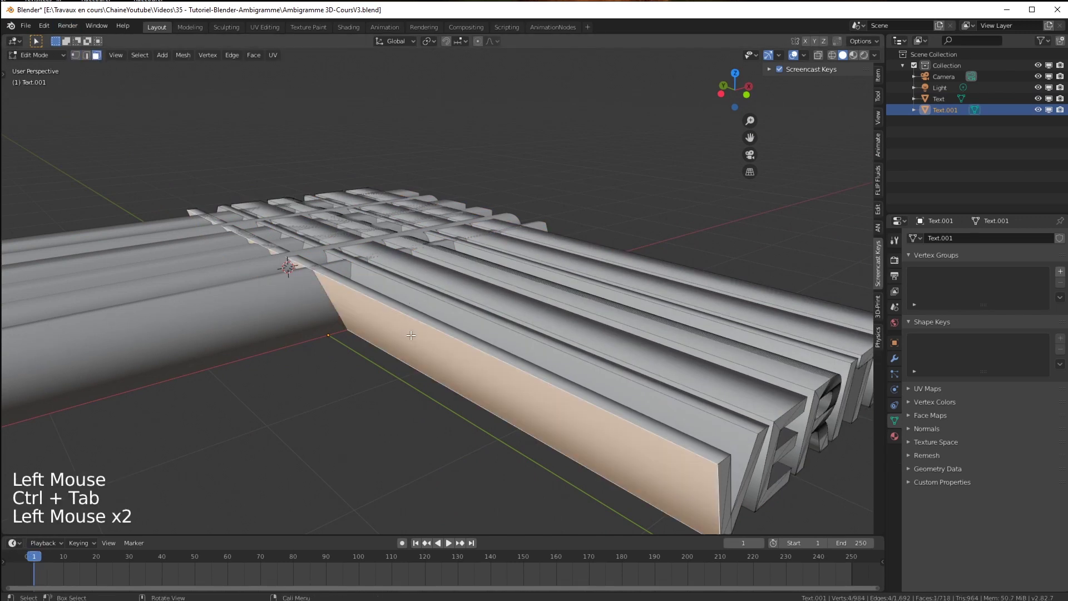
key("g")
key("Escape")
middle_click_drag(537, 371, 503, 314, "shift")
key("g")
key("Escape")
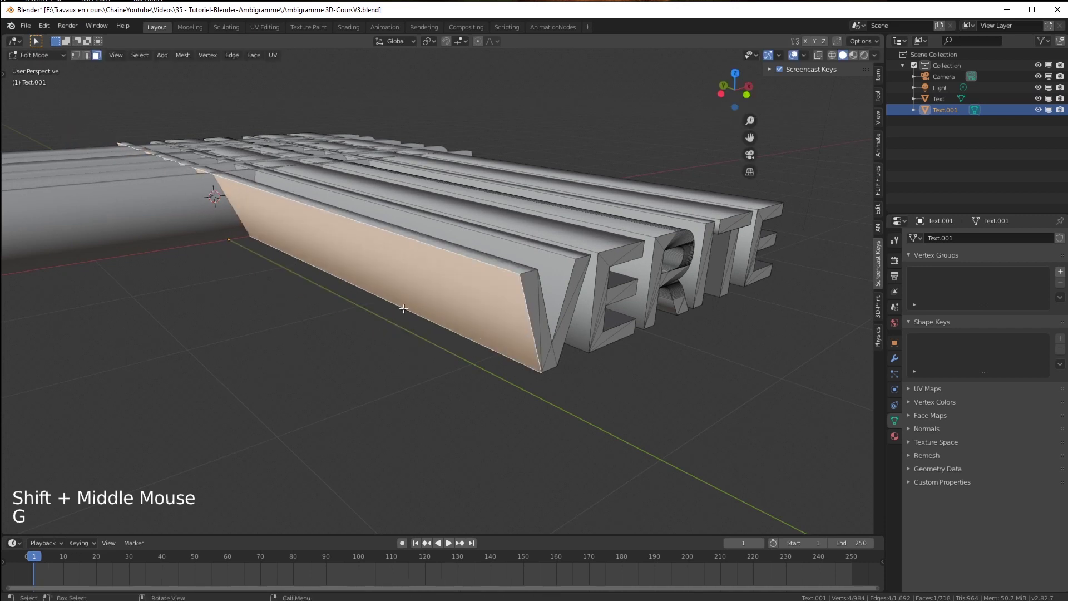
Step: Merge all the VERITE mesh's duplicate vertices by distance, and return to Object Mode
key("a")
key("a")
left_click(183, 54)
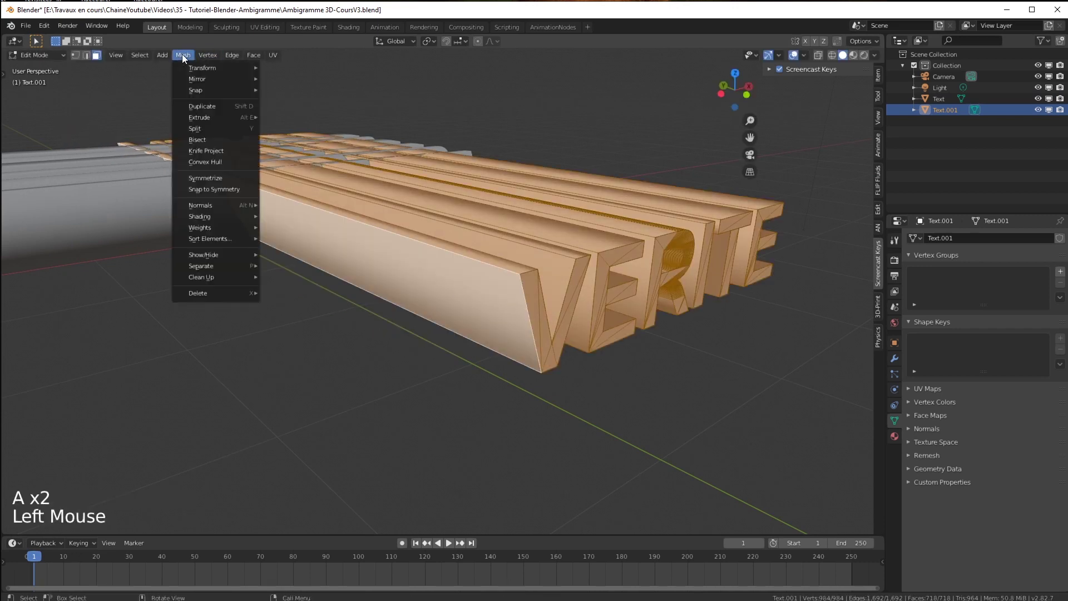
mouse_move(227, 278)
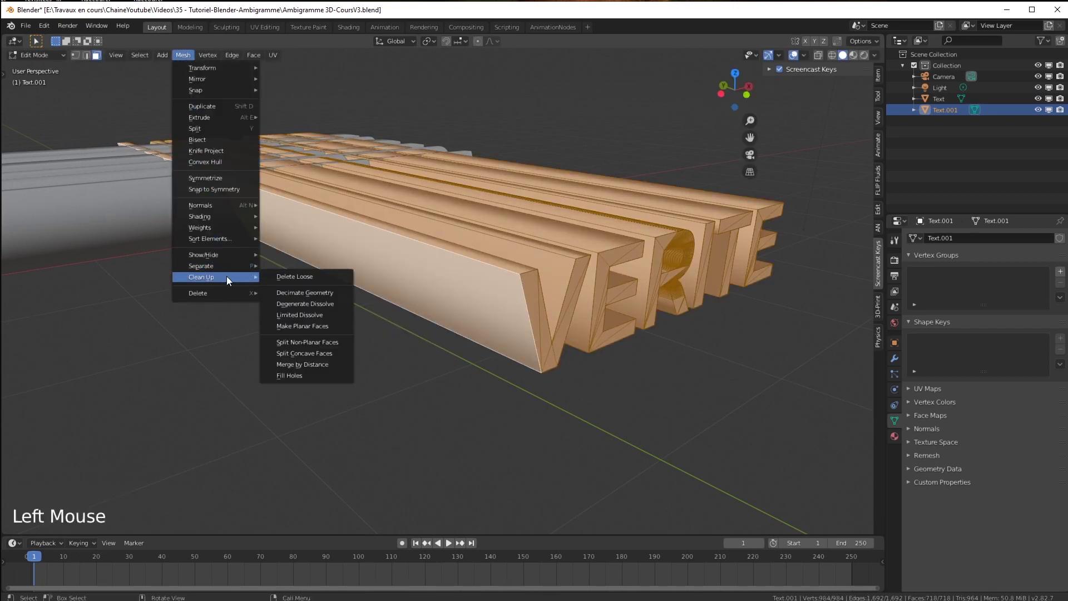
left_click(317, 363)
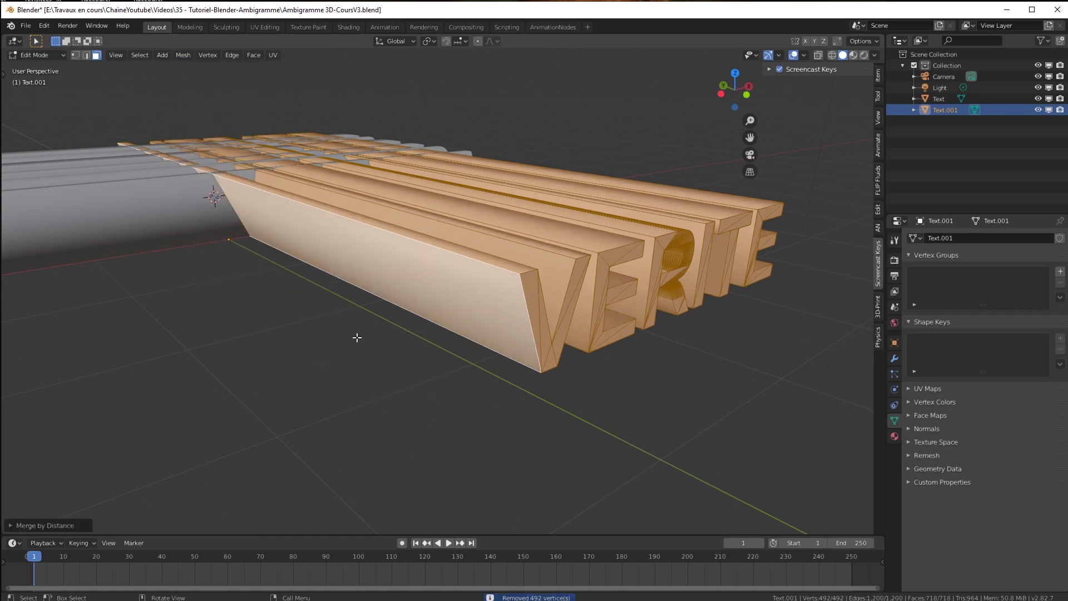
scroll(369, 351, "down", 2)
key("ctrl+Tab")
Step: Add a Weld modifier to the ASPECT mesh with its default distance of 0.001 m and apply it
left_click(215, 240)
middle_click_drag(215, 241, 590, 263)
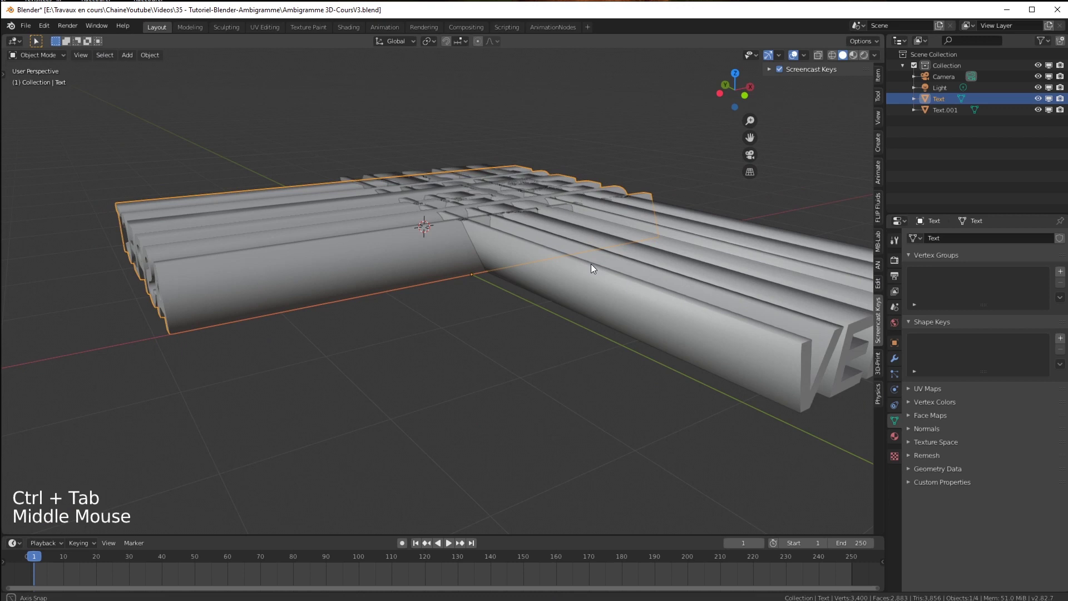
middle_click_drag(591, 265, 609, 266)
left_click(894, 359)
left_click(934, 239)
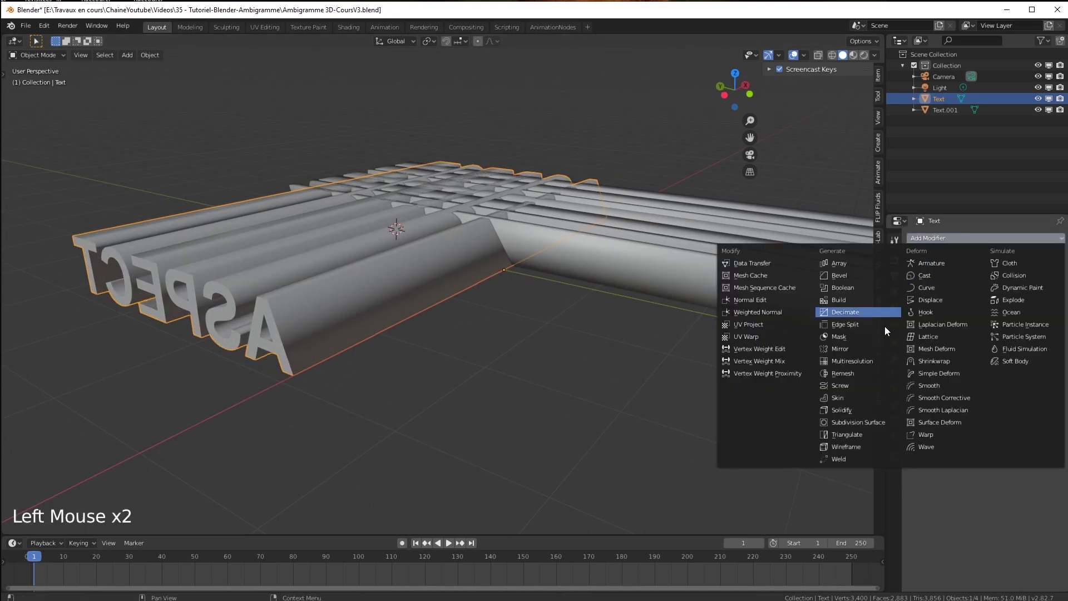
left_click(840, 459)
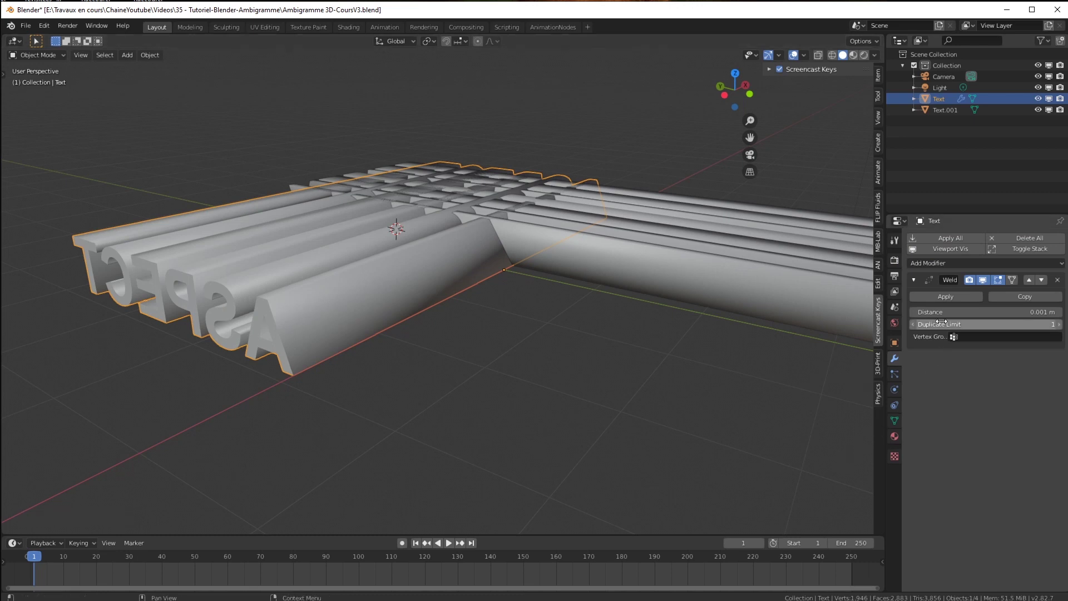
left_click(944, 297)
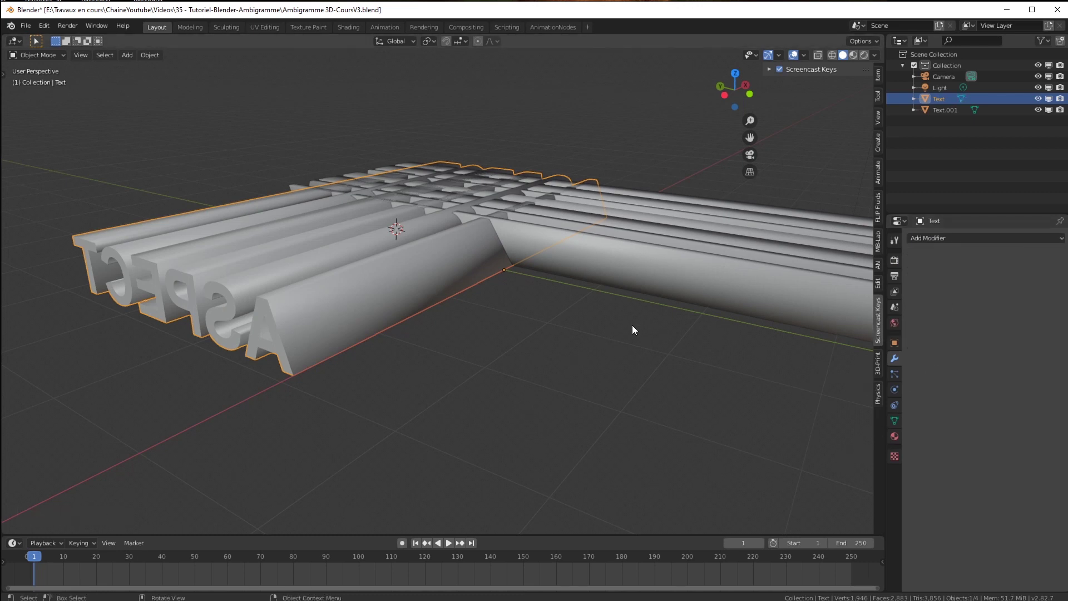
Step: Triangulate all faces of the VERITE mesh in Edit Mode, and return to Object Mode
middle_click_drag(646, 323, 547, 345, "shift")
left_click(605, 328)
middle_click_drag(605, 328, 633, 346)
key("ctrl+Tab")
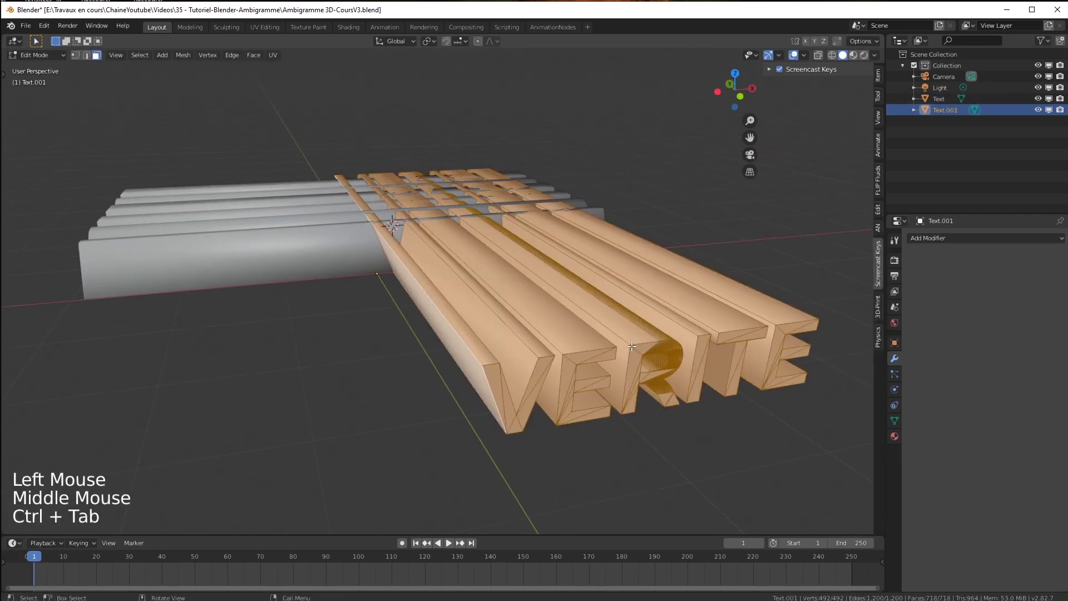
key("ctrl+t")
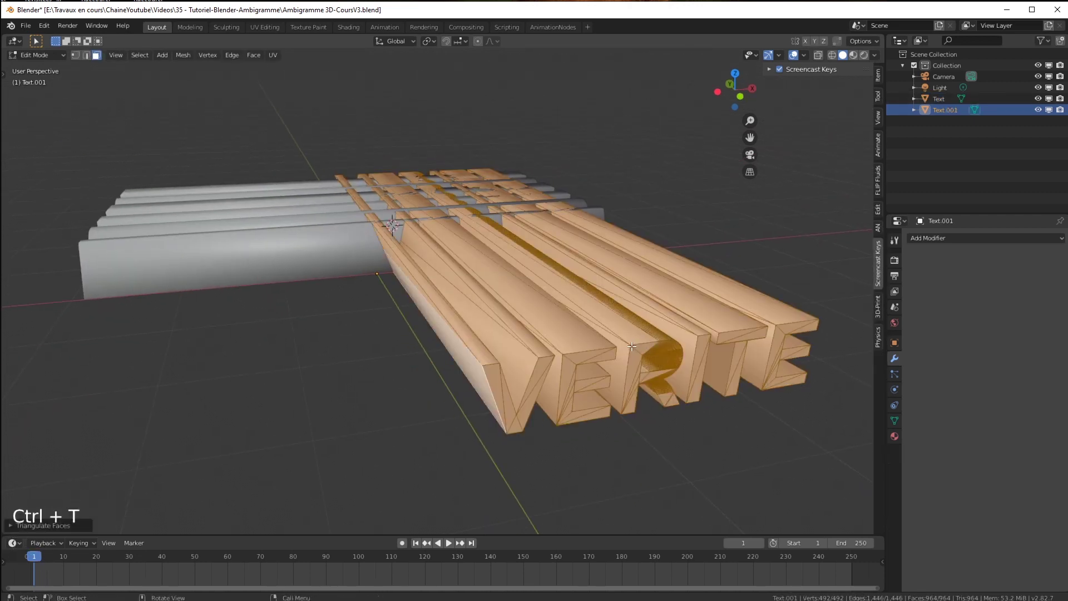
key("ctrl+Tab")
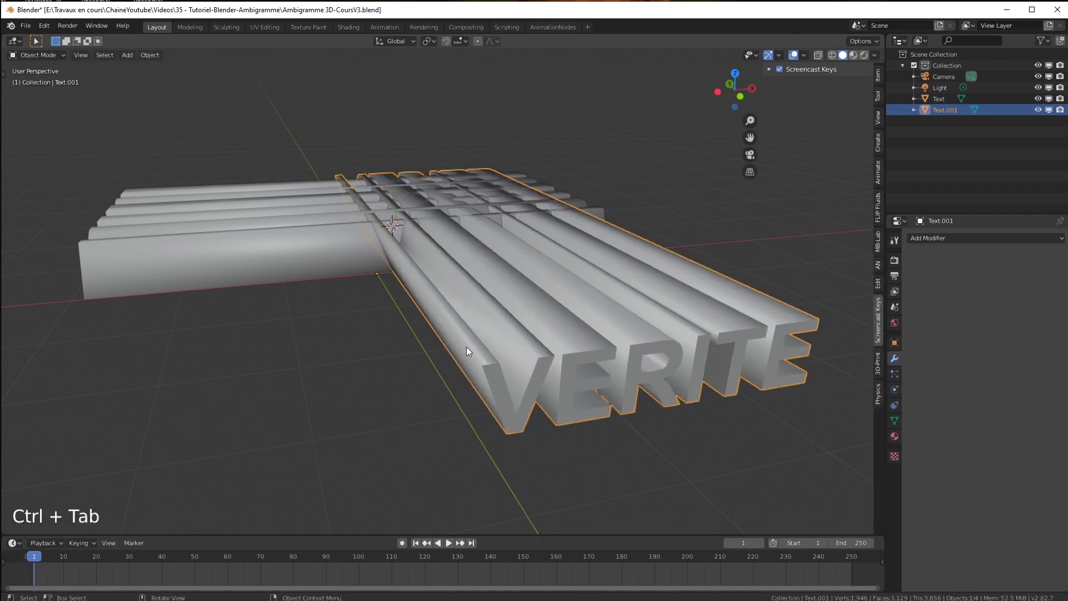
Step: Add a Triangulate modifier to the ASPECT mesh with its default settings and apply it
middle_click_drag(374, 358, 436, 361)
left_click(939, 98)
left_click(927, 238)
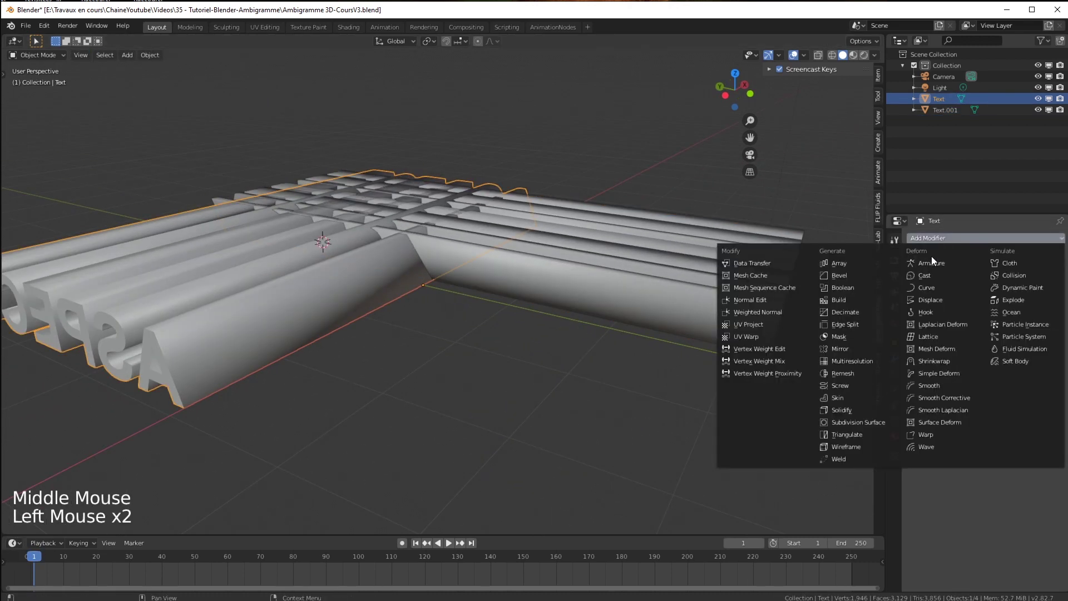
left_click(852, 435)
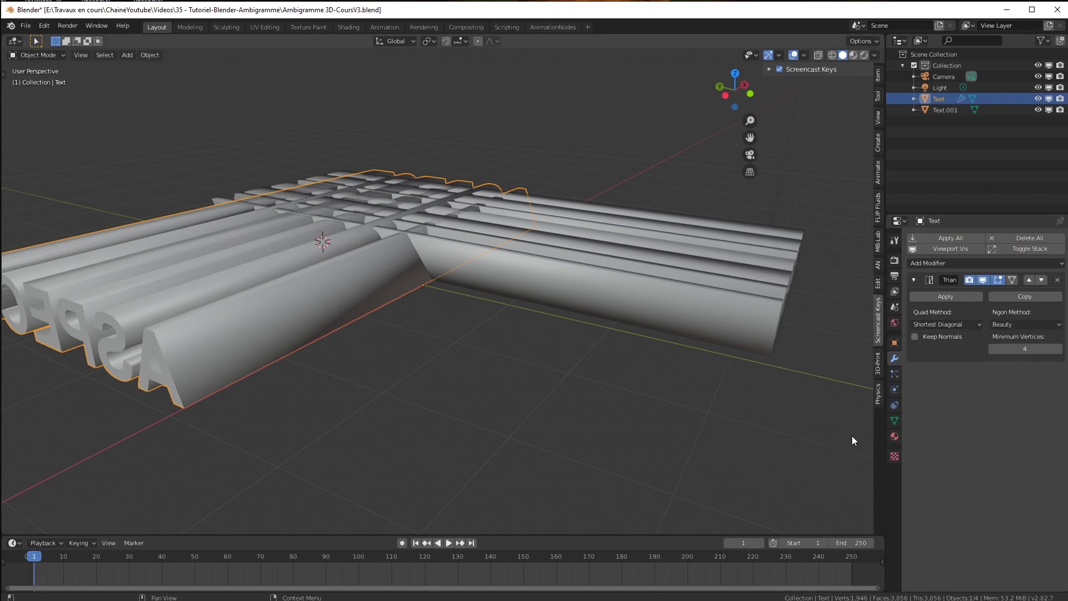
left_click(946, 296)
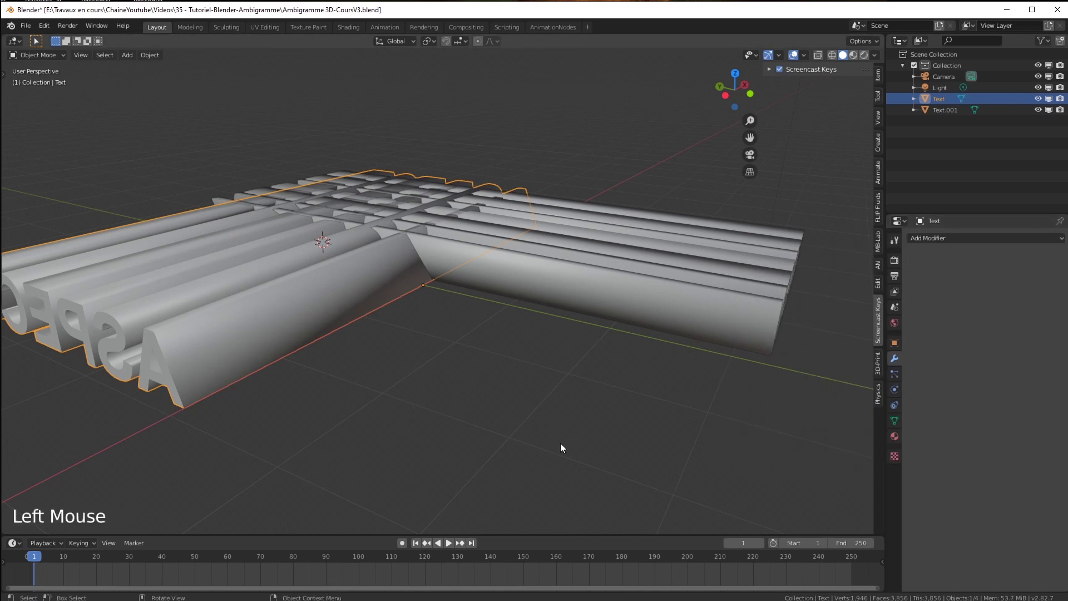
Step: Add a Boolean modifier to the VERITE mesh with the ASPECT mesh as its object
middle_click_drag(559, 370, 545, 369)
left_click(544, 369)
left_click(942, 238)
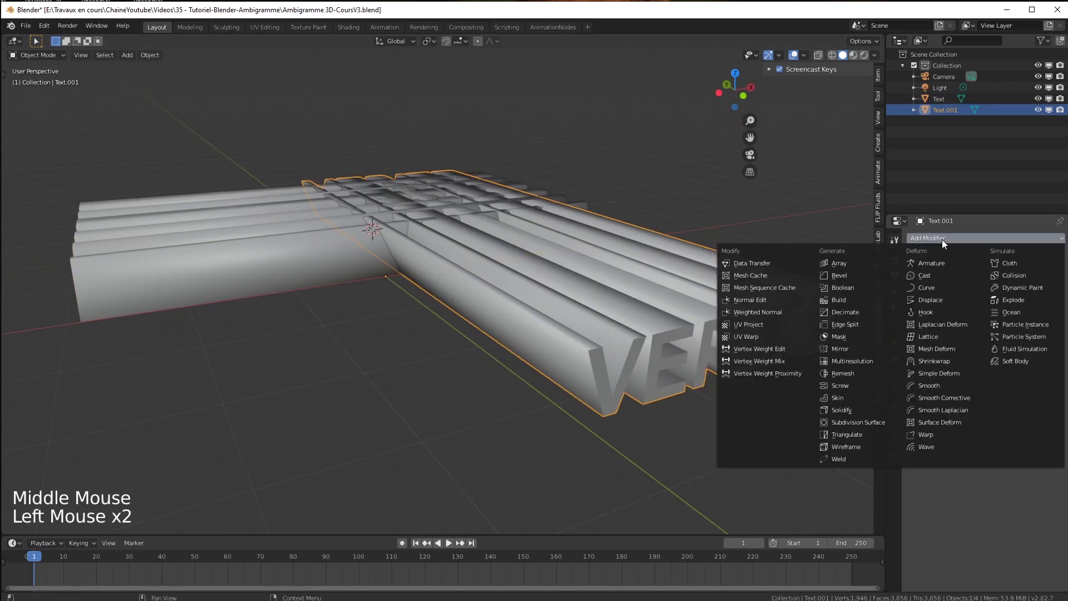
left_click(841, 288)
left_click(1056, 324)
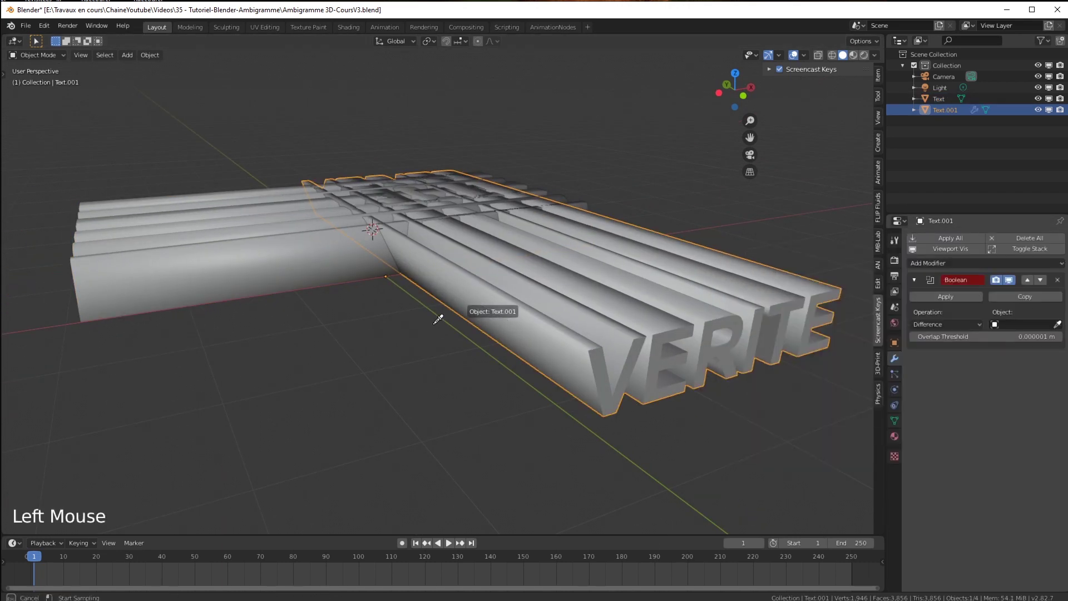
left_click(329, 262)
Step: Preview the Boolean's Union operation, and set the operation to Intersect
left_click(940, 323)
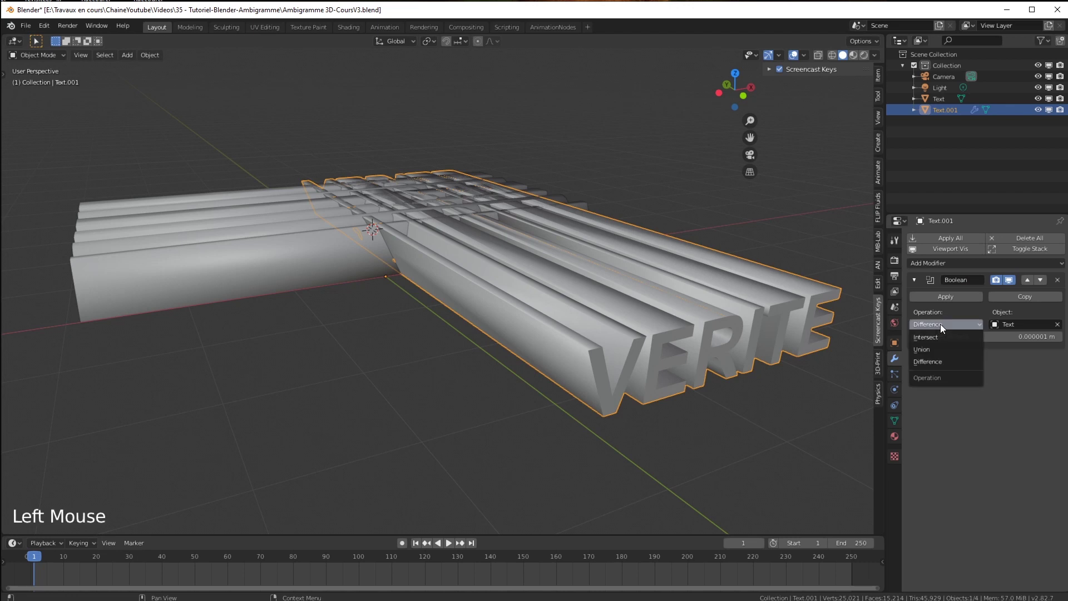
left_click(932, 349)
left_click(932, 323)
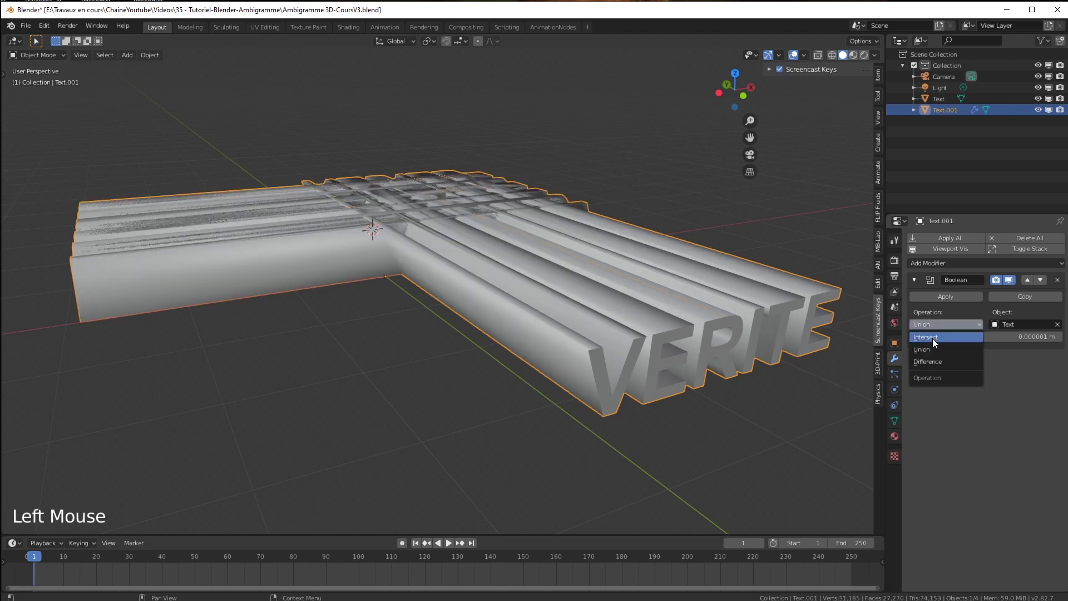
left_click(932, 338)
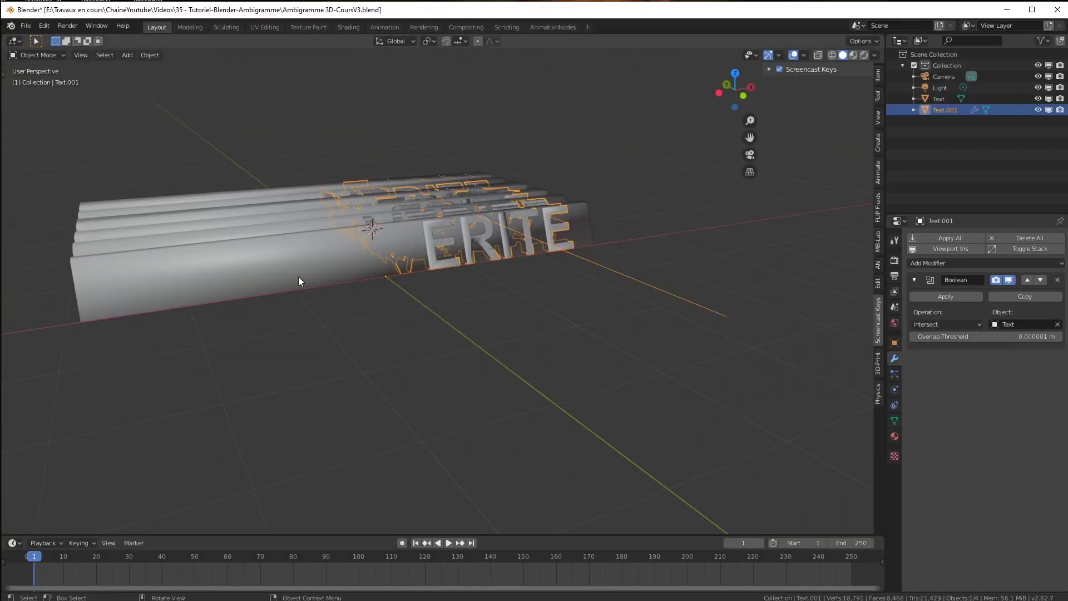
Step: Hide the ASPECT mesh and inspect the intersected letters from several angles
left_click(364, 348)
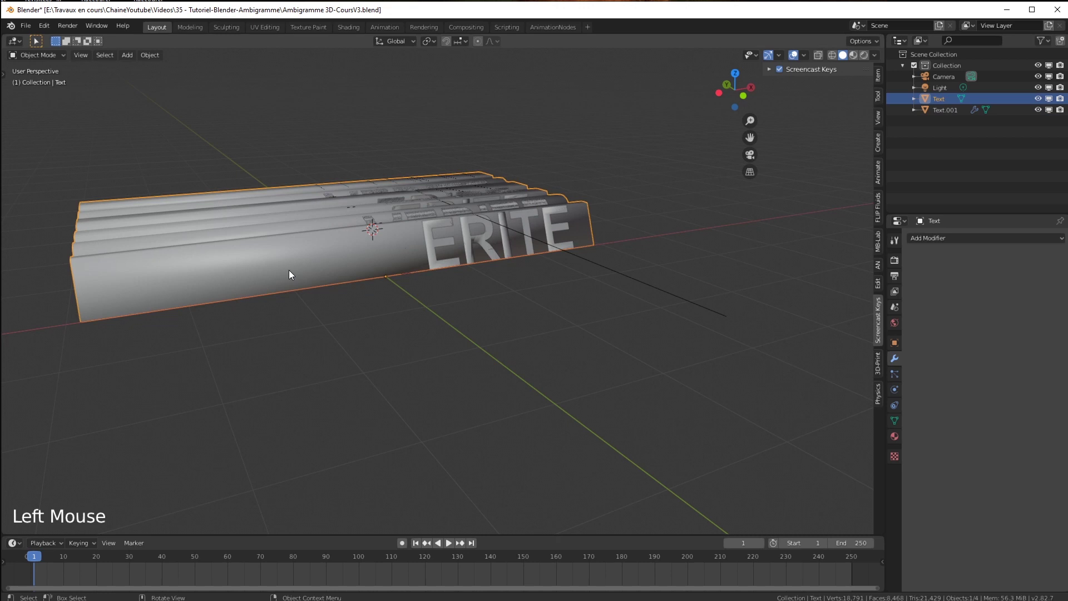
key("h")
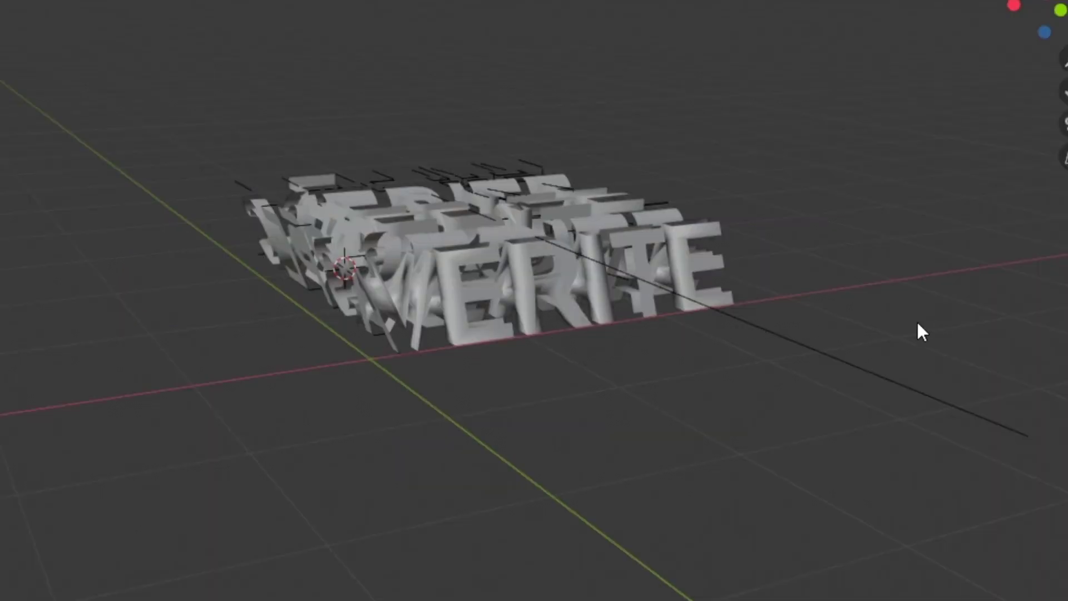
middle_click_drag(886, 324, 530, 432)
scroll(544, 401, "up", 3)
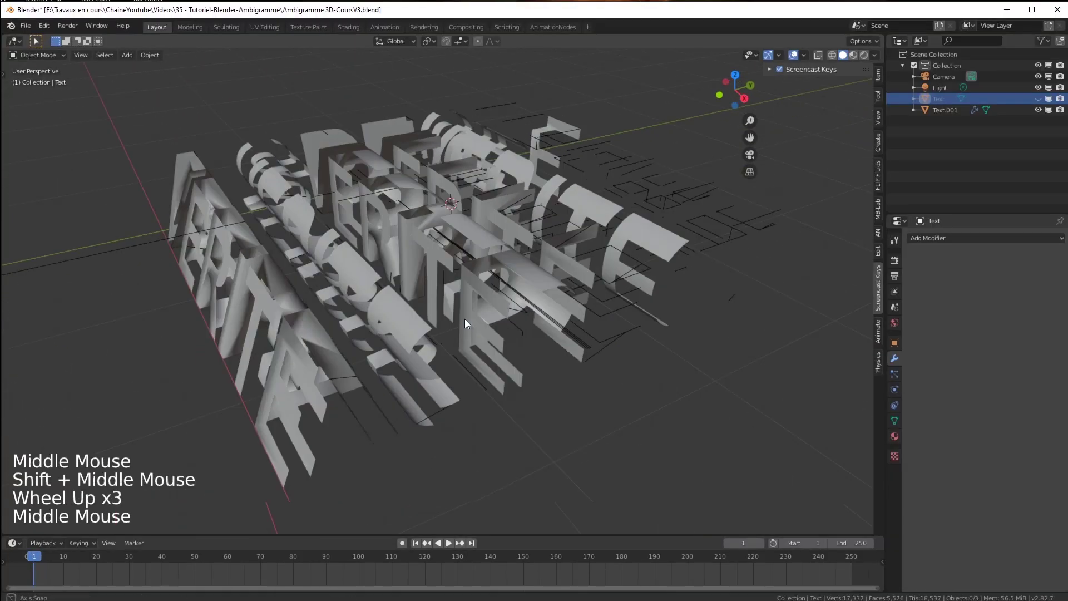
middle_click_drag(465, 319, 500, 305)
Step: Nudge the VERITE mesh slightly to recompute the Boolean intersection, check it from the ASPECT side, and save the file
left_click(500, 306)
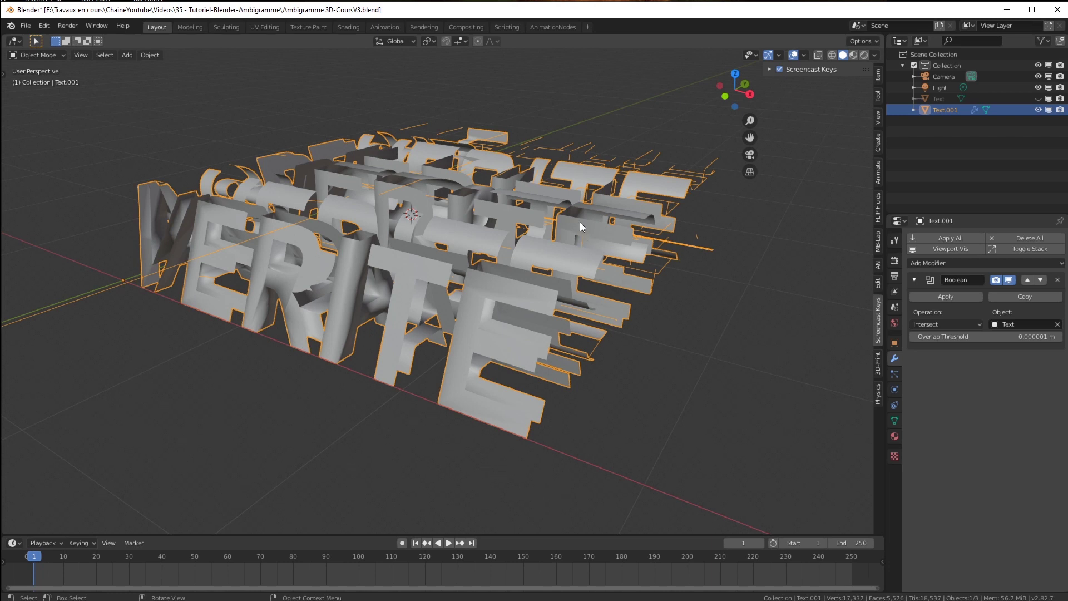
key("g")
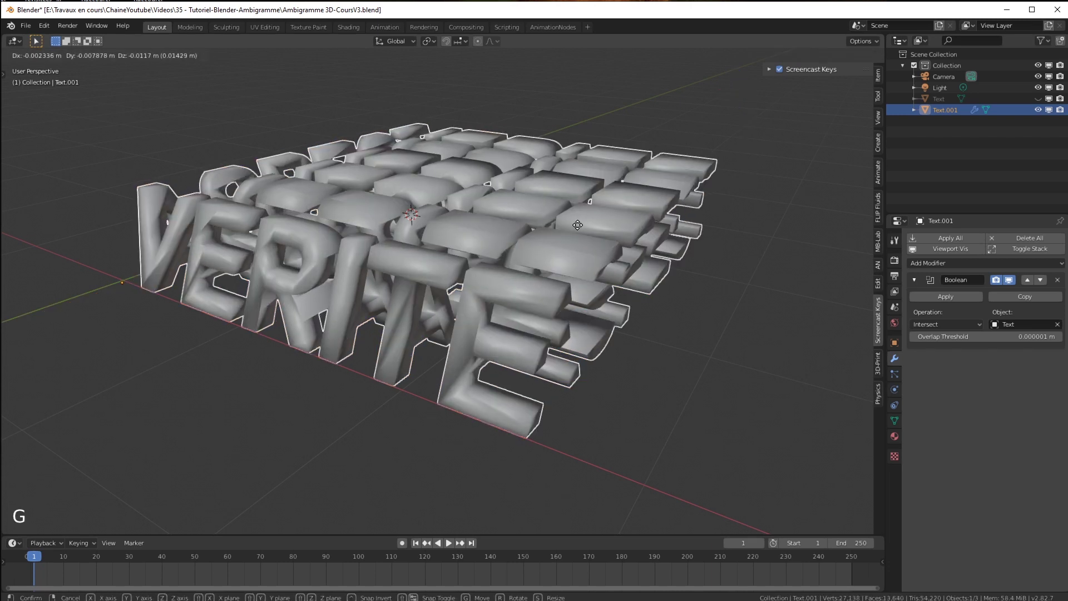
left_click(532, 268)
middle_click_drag(532, 268, 895, 300)
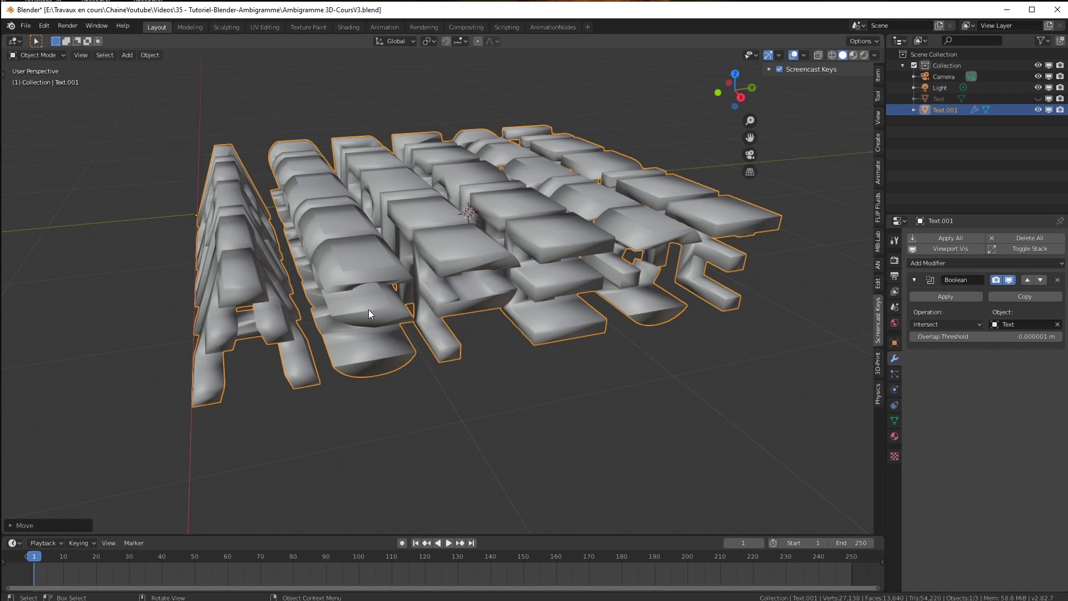
key("ctrl+s")
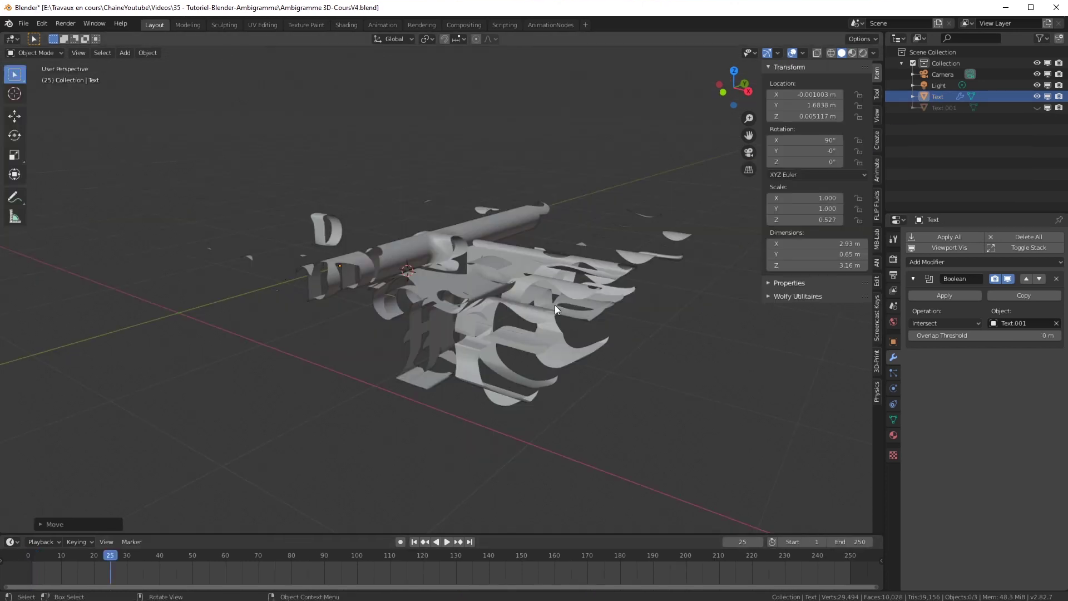
Step: Turn off the viewport display of the VERITE mesh's Boolean modifier and unhide the ASPECT mesh
left_click(555, 305)
left_click(1007, 278)
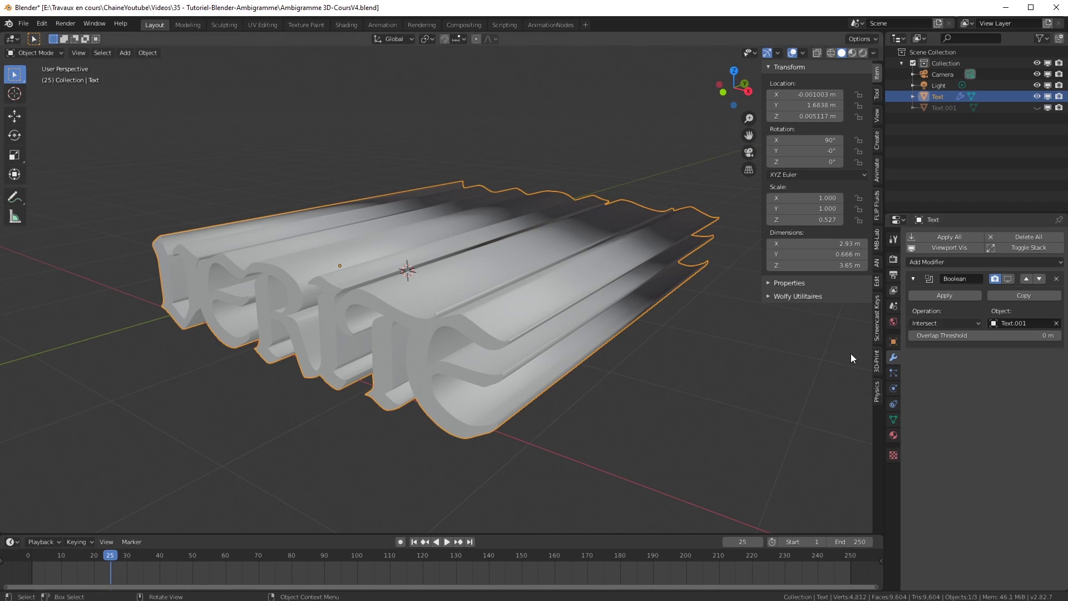
left_click(1037, 108)
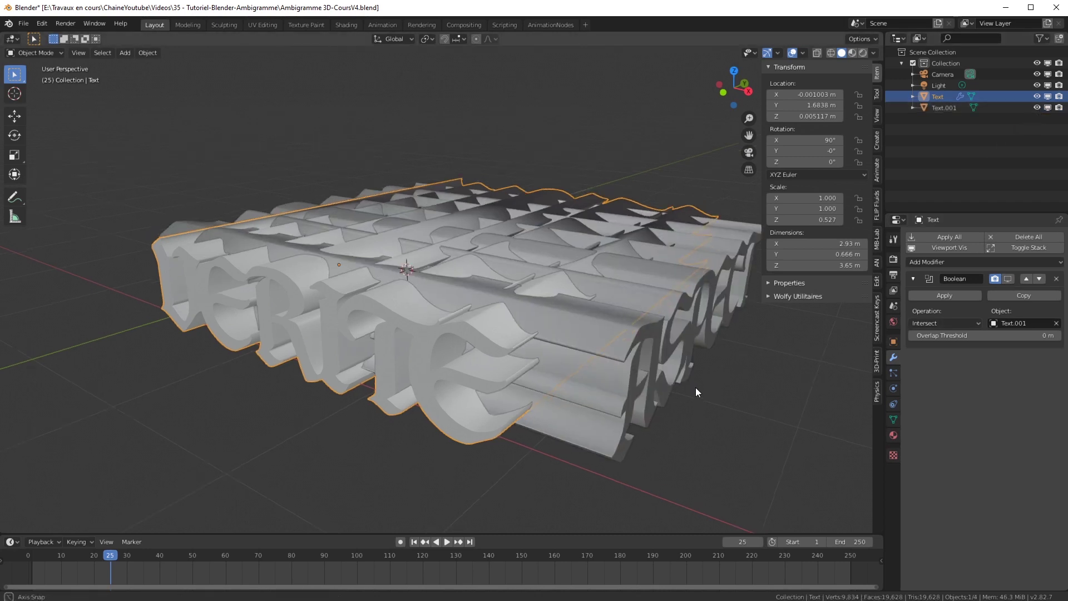
Step: Set the VERITE mesh's remesh voxel size to 0.01 m, apply its rotation and scale, and voxel-remesh it
middle_click_drag(695, 392, 708, 395)
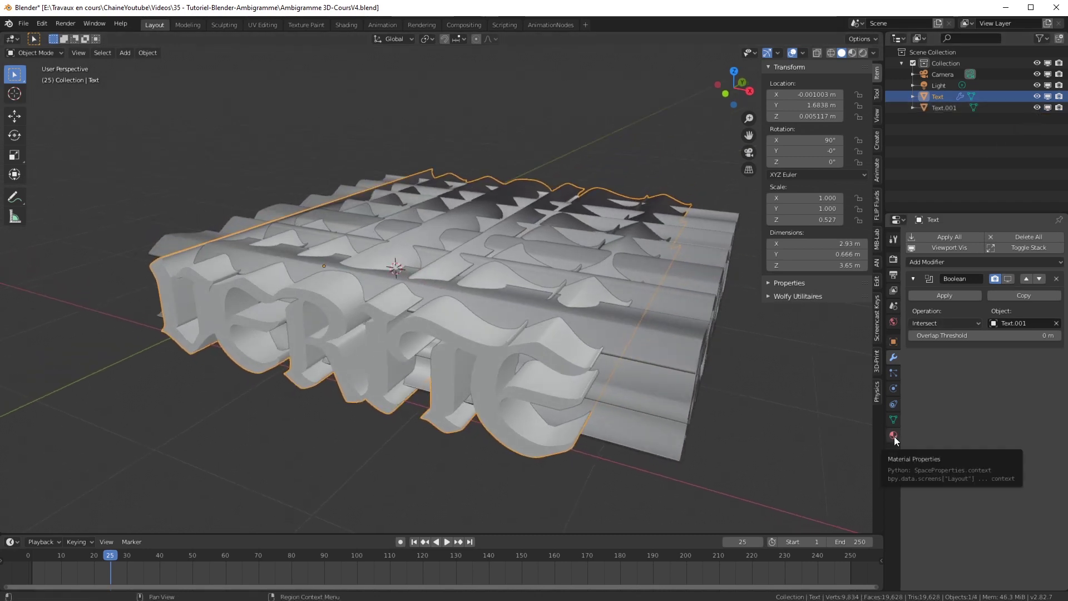
left_click(892, 420)
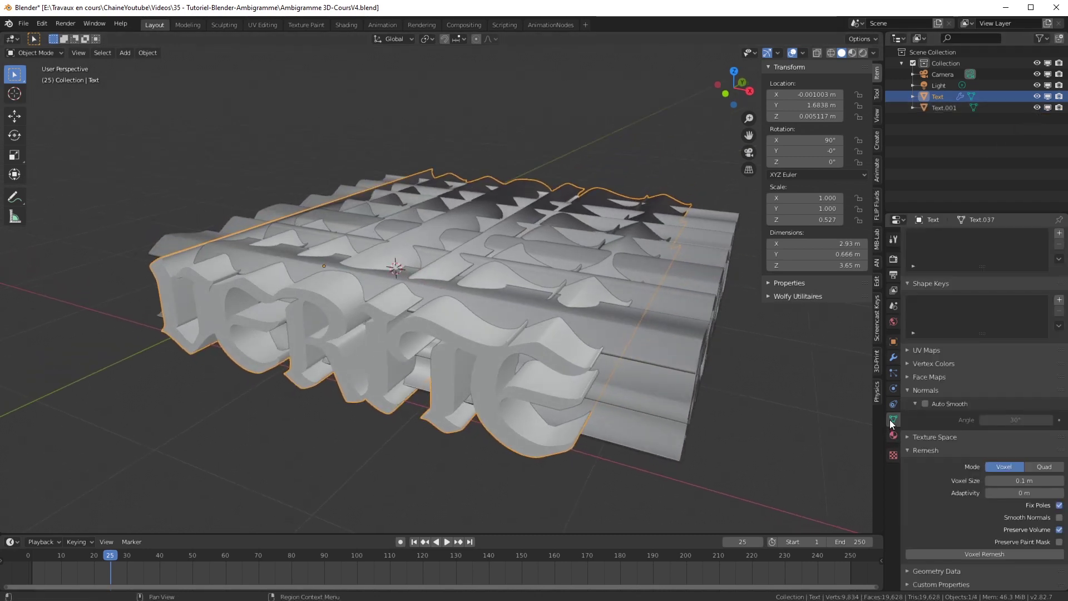
left_click(1027, 482)
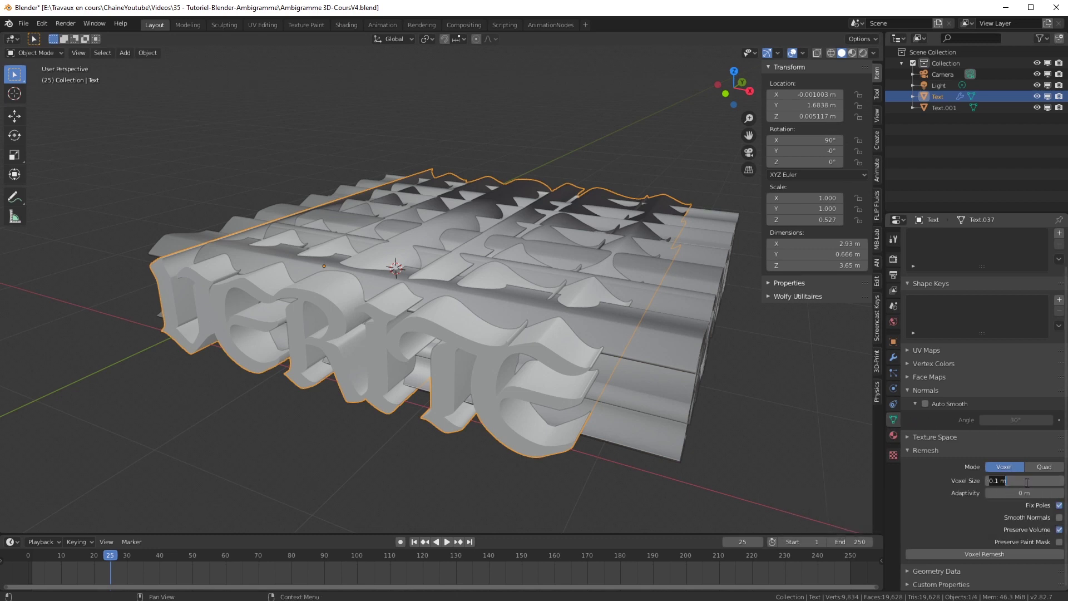
left_click(998, 482)
key("Return")
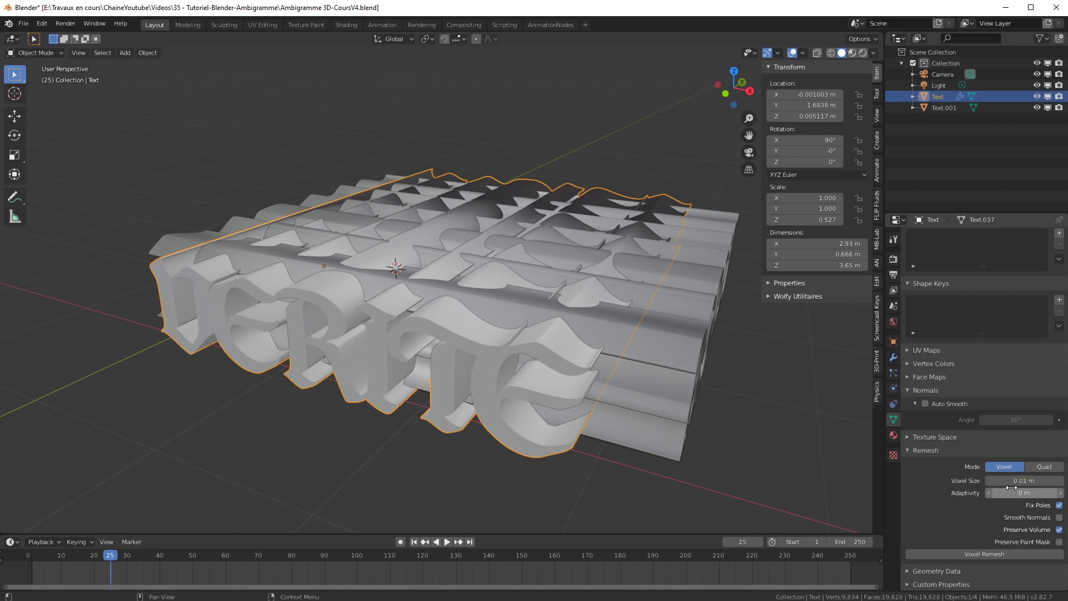
key("ctrl+a")
left_click(750, 439)
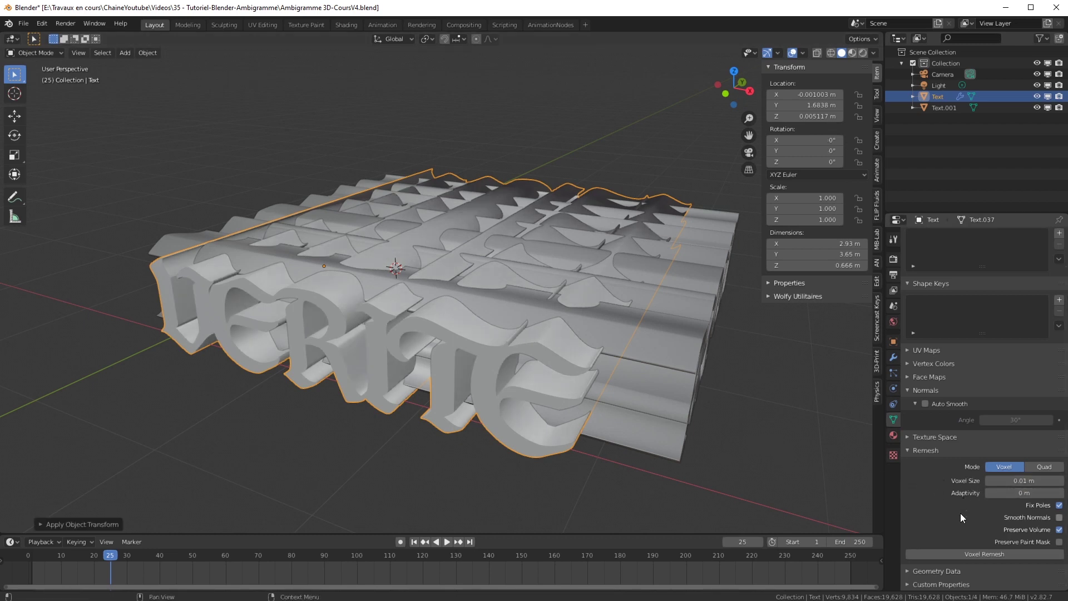
left_click(970, 553)
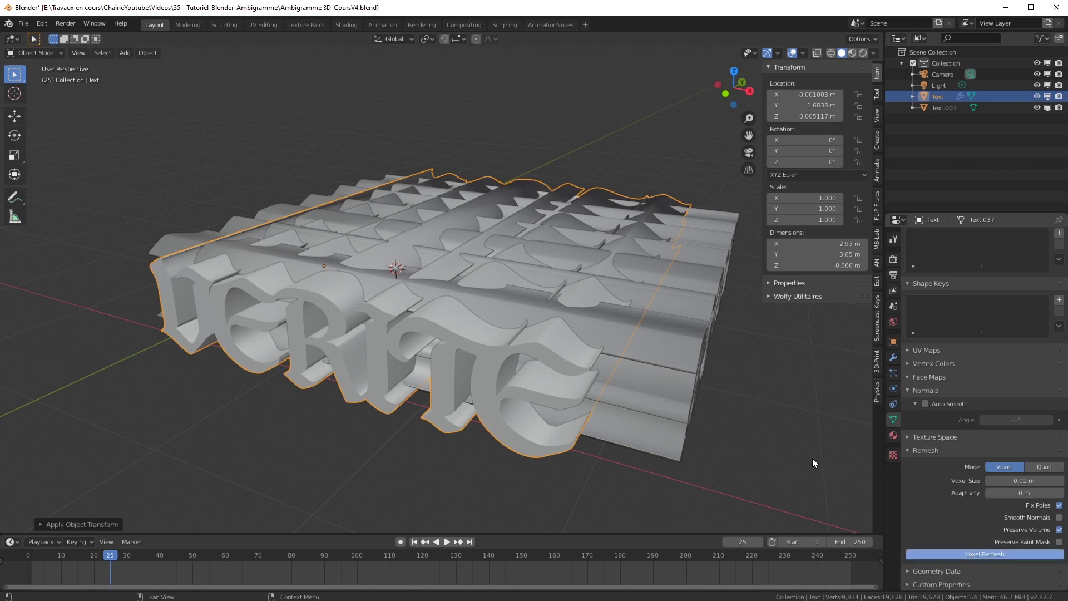
Step: Voxel-remesh the ASPECT mesh with a voxel size of 0.01 m
left_click(690, 355)
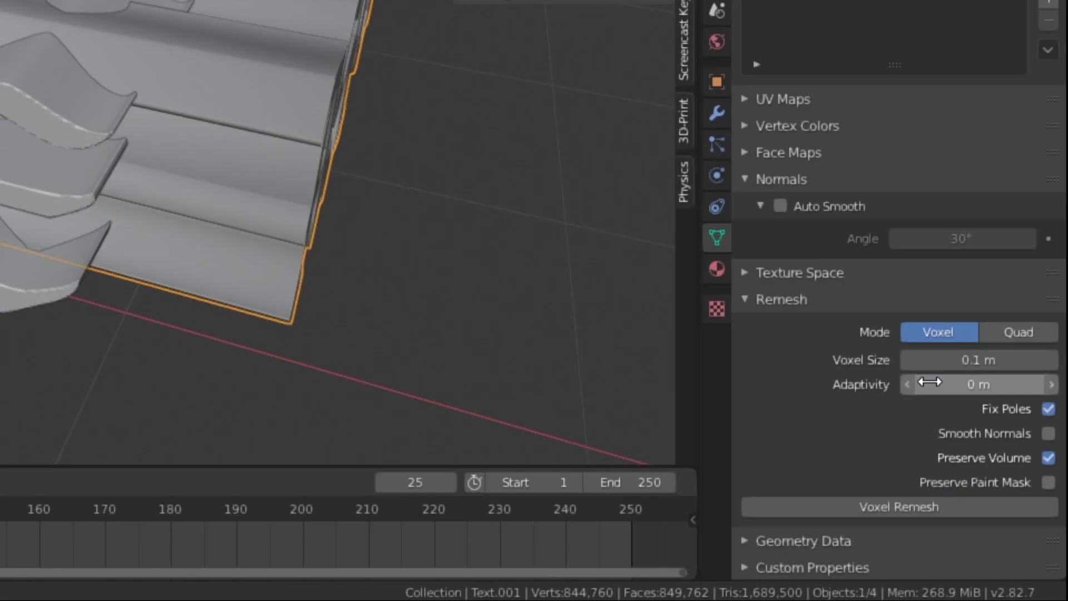
left_click(995, 480)
type("0.01")
key("Return")
left_click(915, 504)
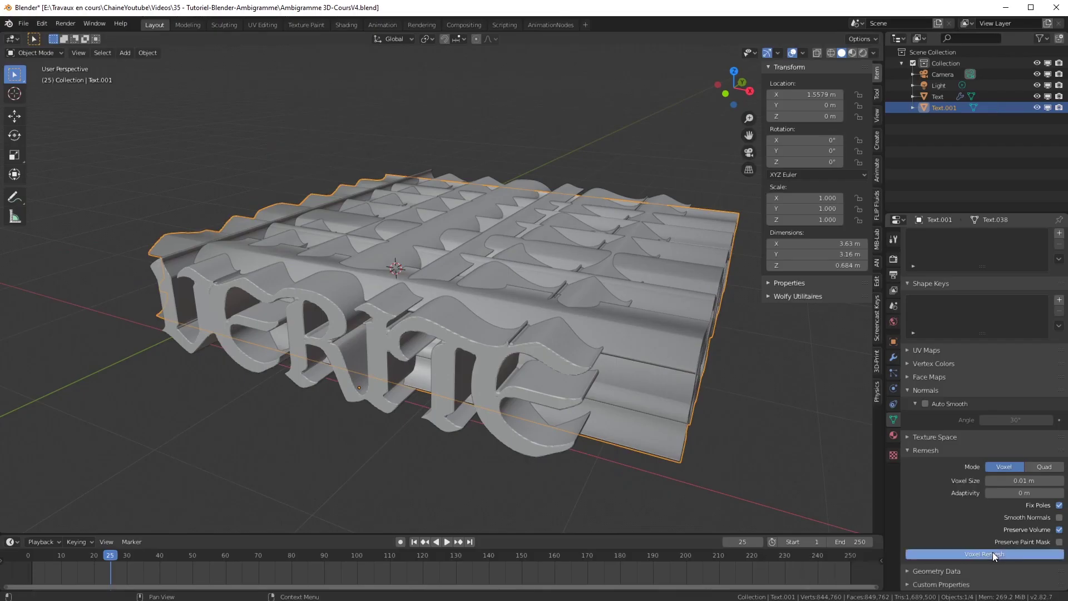
Step: Display the VERITE mesh's Boolean modifier in the viewport with the ASPECT mesh hidden, and inspect the remeshed intersection
left_click(525, 362)
left_click(893, 357)
left_click(1008, 278)
left_click(1036, 108)
middle_click_drag(723, 350, 694, 367)
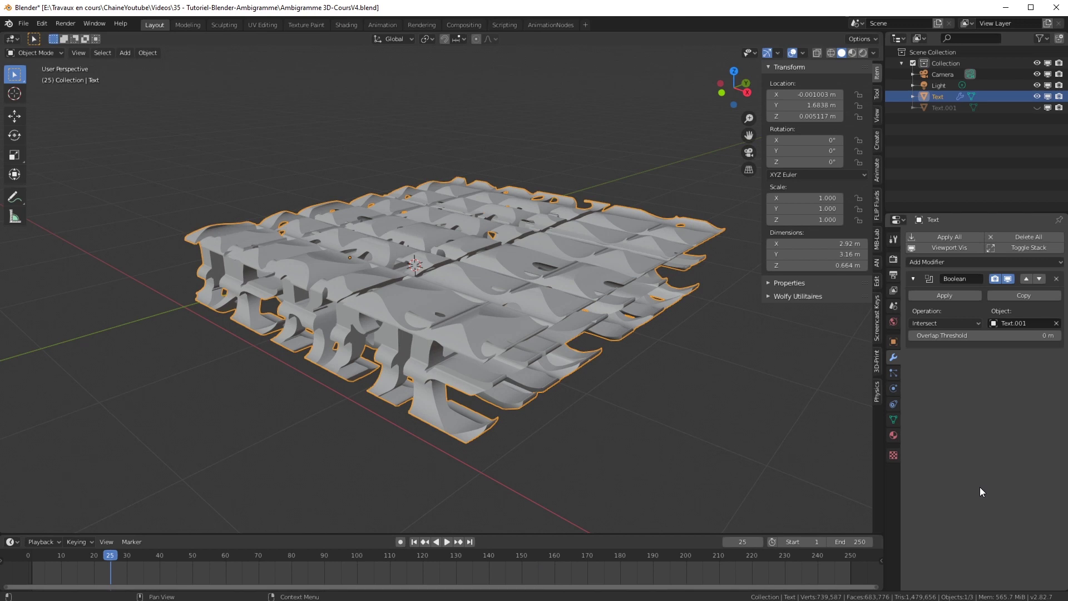
Step: Turn off the Boolean's viewport display, then add and apply a Decimate modifier with ratio 0.2 on the VERITE mesh
left_click(1008, 278)
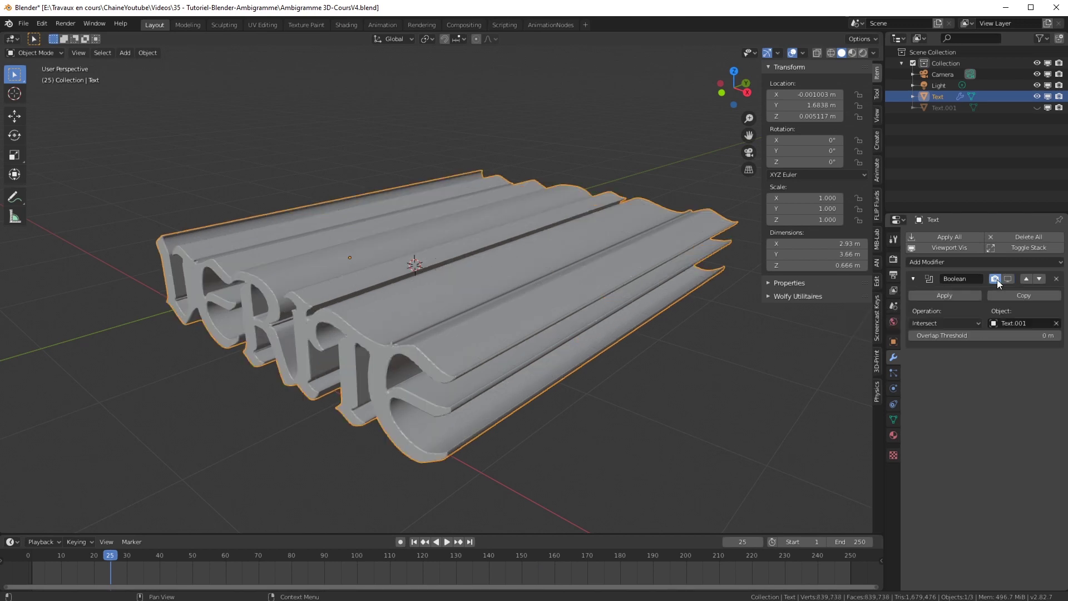
left_click(982, 261)
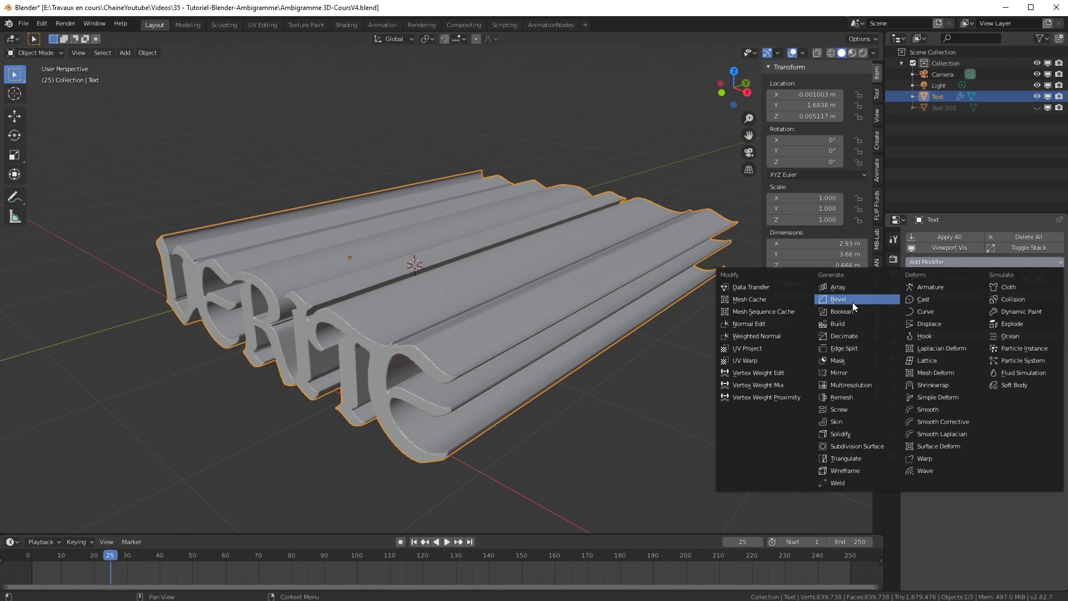
left_click(840, 336)
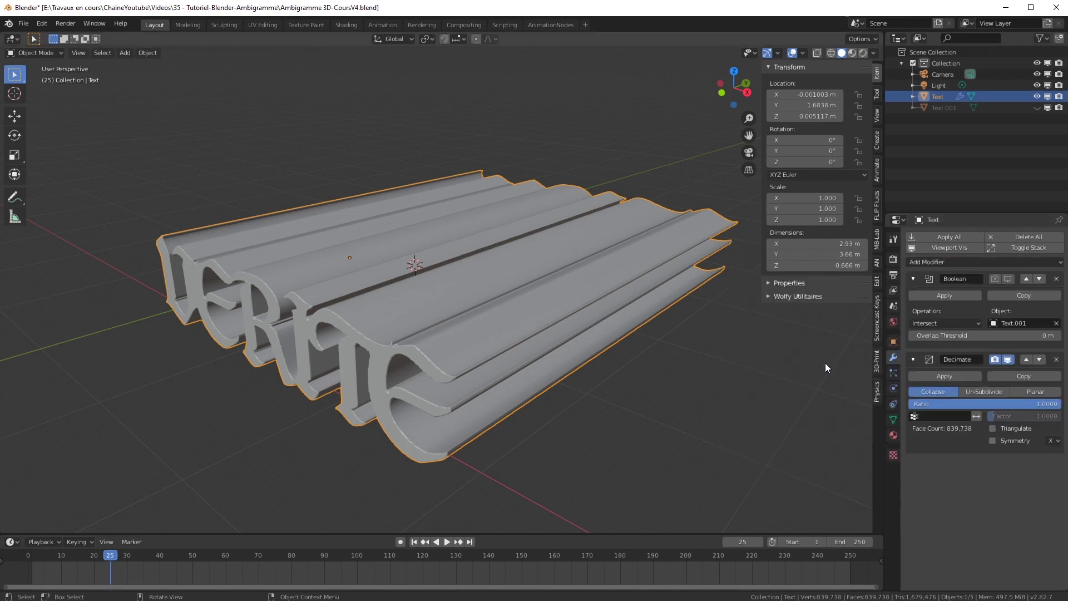
left_click(974, 403)
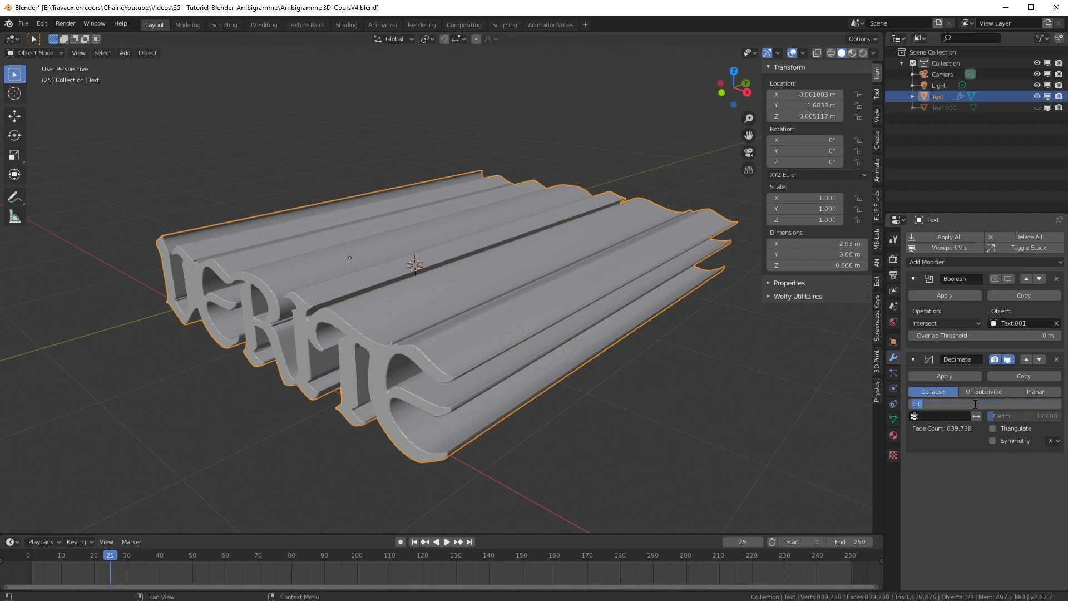
type("0.2")
key("Return")
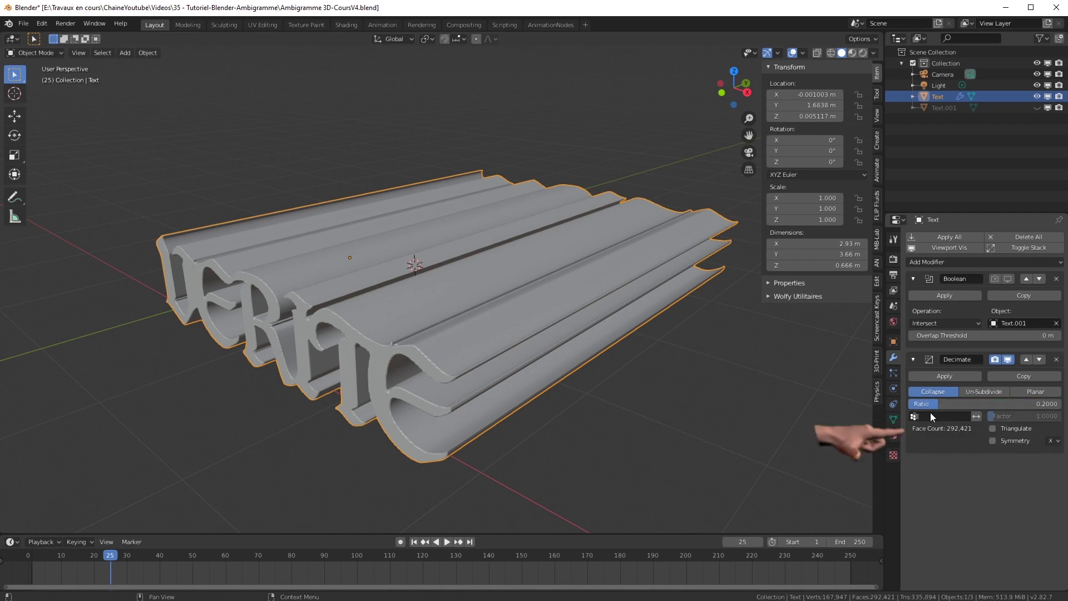
left_click(936, 376)
left_click(705, 419)
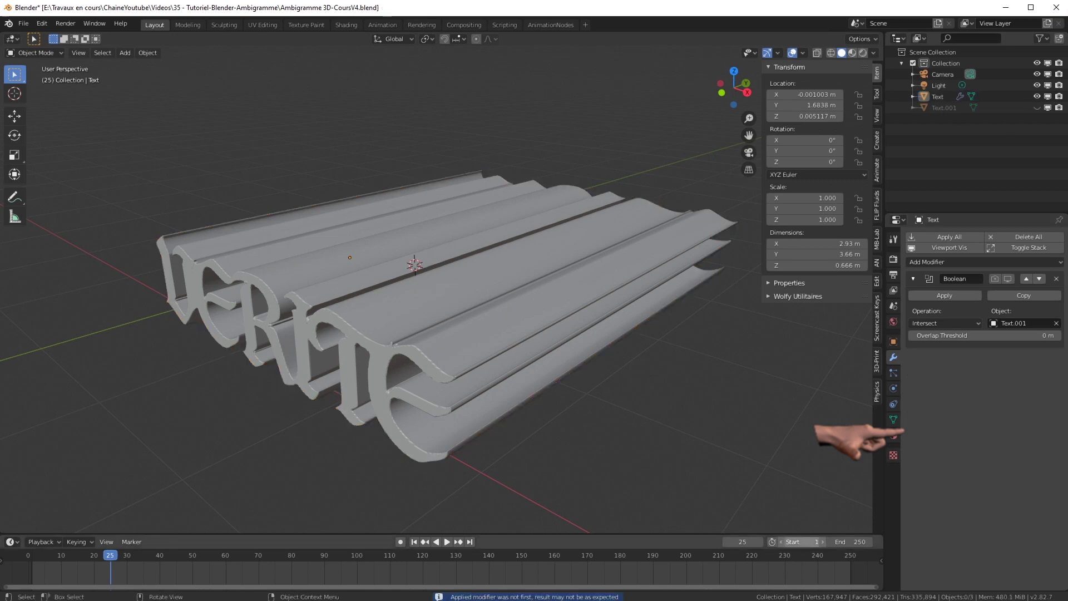
Step: Unhide the ASPECT mesh and add a Decimate modifier to it with a ratio of 0.2
left_click(943, 108)
left_click(1036, 108)
left_click(973, 236)
left_click(839, 311)
left_click(966, 323)
type("0.2")
key("Return")
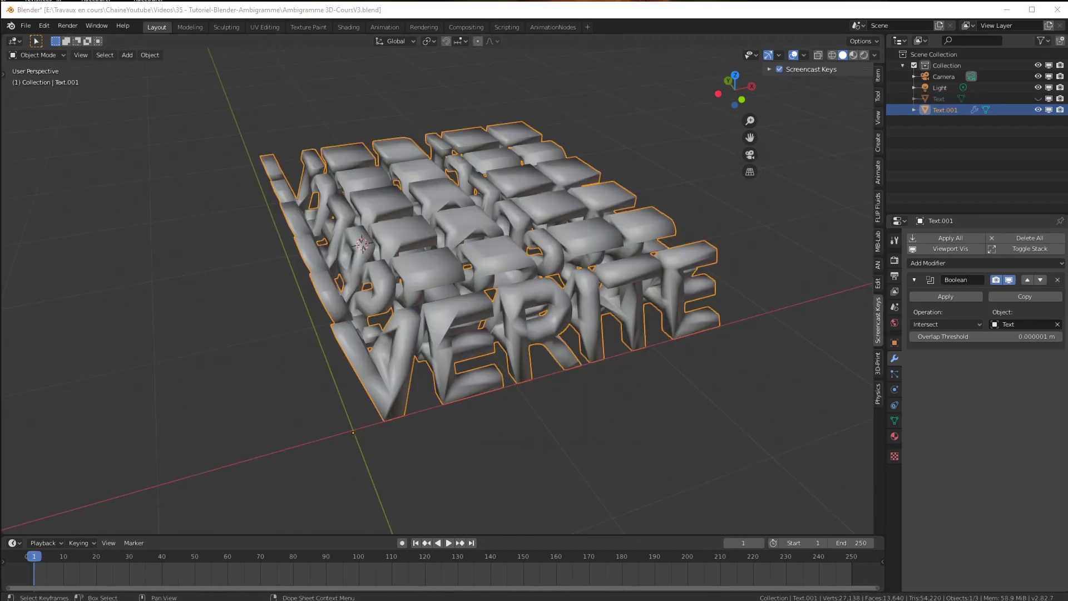
Step: In Ambigramme 3D-CoursV3.blend, apply the Intersect Boolean on the Text.001 letter block and enable Auto Smooth for its normals
left_click(972, 446)
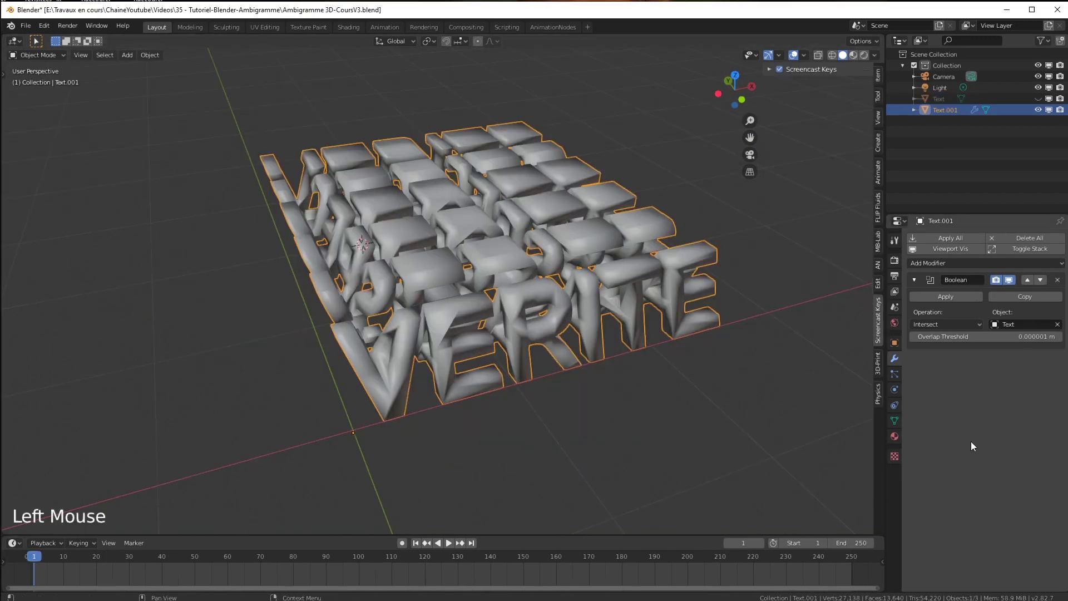
left_click(940, 299)
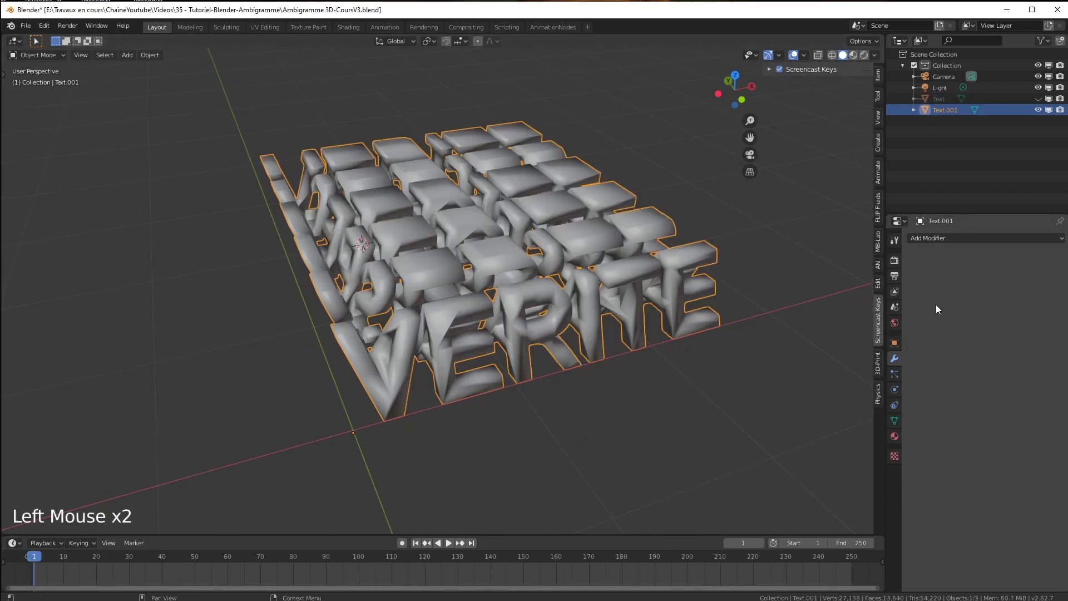
left_click(894, 421)
left_click(925, 442)
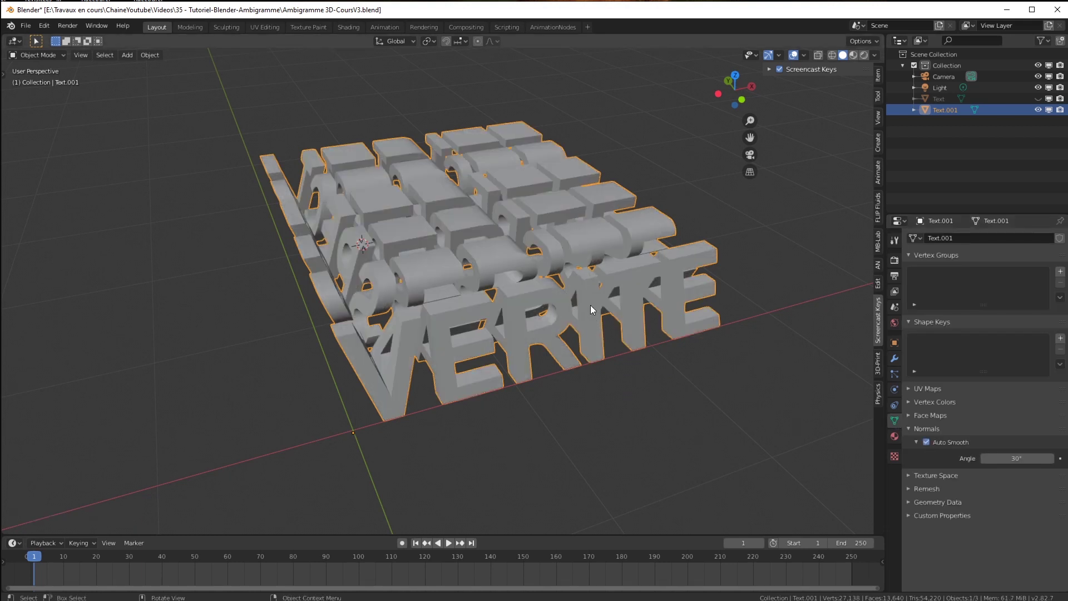
Step: Separate the intersected letter mesh into individual objects by loose parts
key("F3")
type("SEPA")
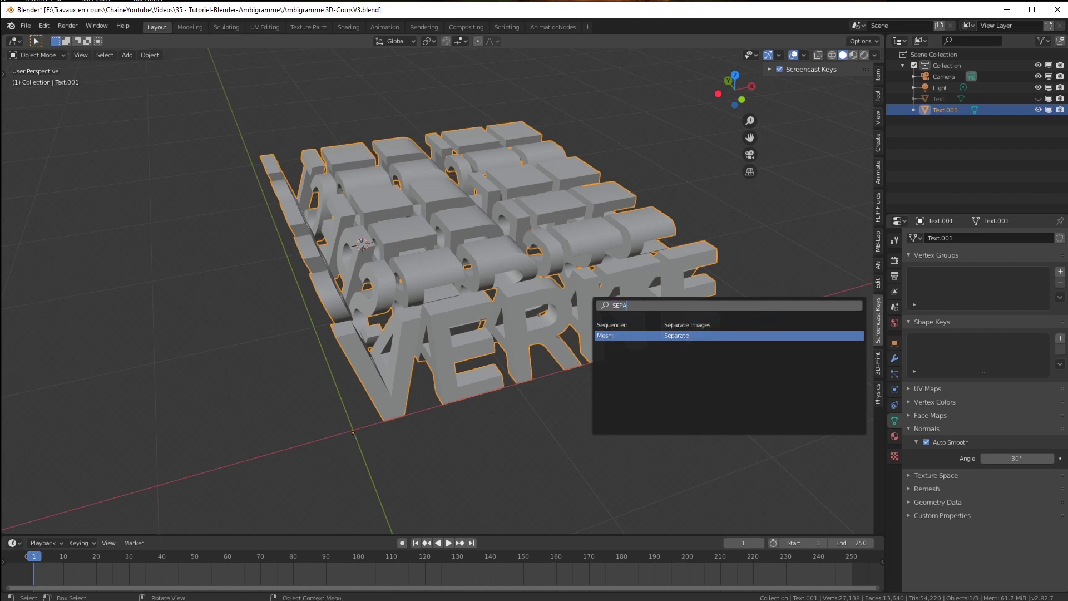
left_click(624, 336)
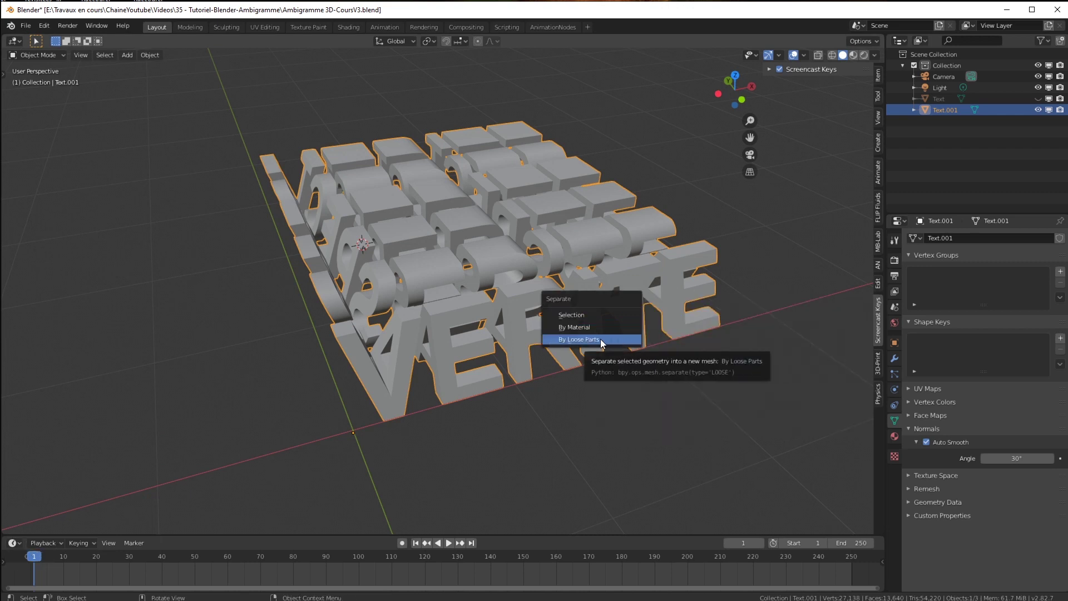
left_click(599, 339)
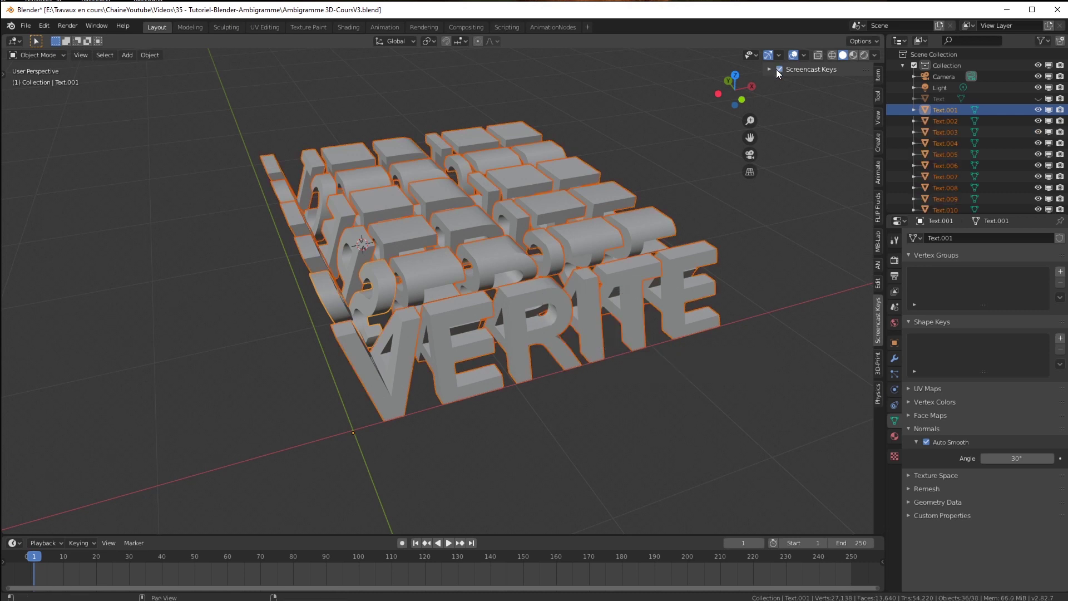
Step: Set the origin of every separated letter piece to its own geometry
left_click(779, 69)
left_click(150, 55)
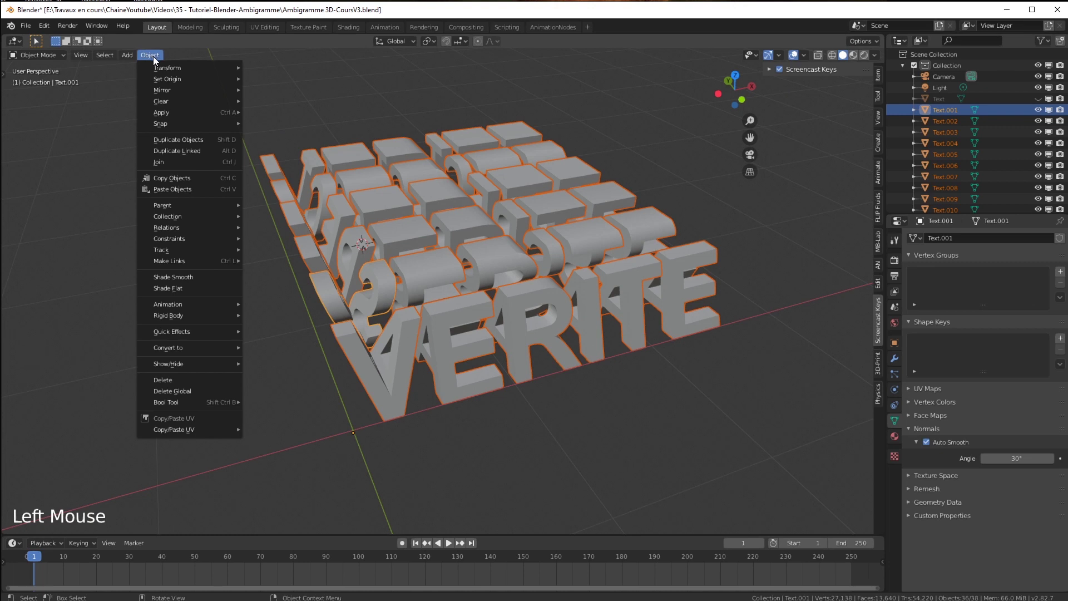
mouse_move(164, 79)
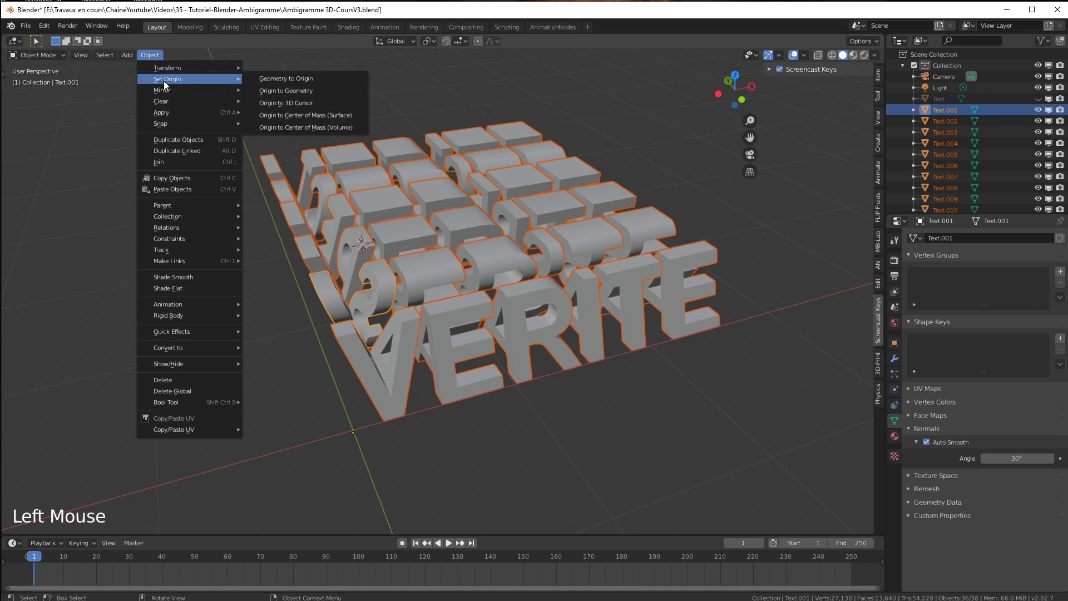
left_click(312, 92)
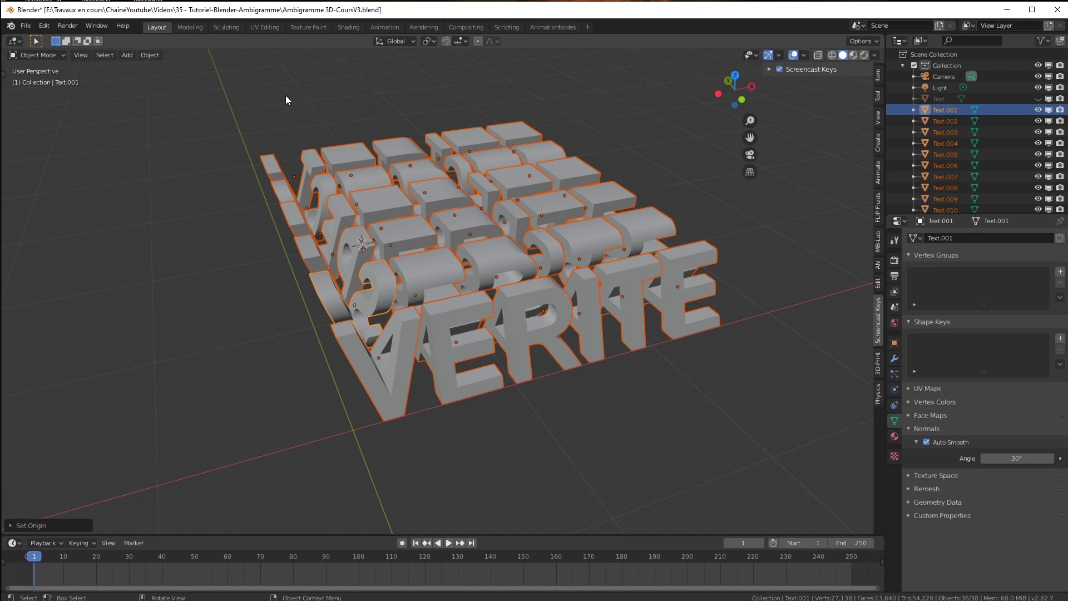
Step: Delete the surplus letter pieces, keeping only the six on the diagonal that read ASPECT and VERITE
mouse_move(514, 436)
left_mouse_down()
mouse_move(333, 456)
mouse_move(428, 389)
mouse_move(523, 365)
left_mouse_up()
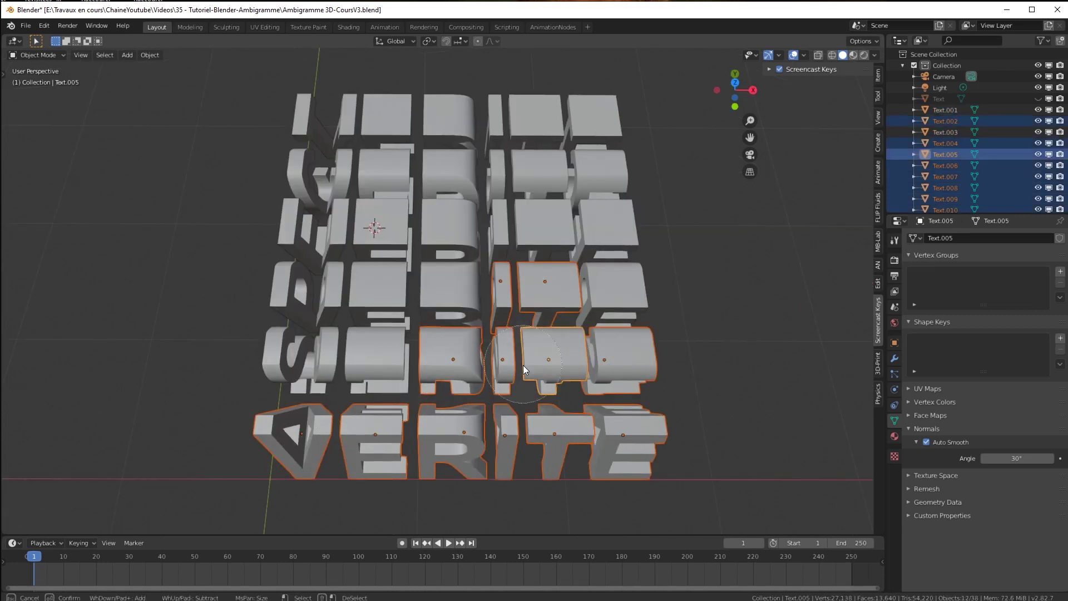
key("Delete")
key("ctrl+z")
key("c")
key("Delete")
key("c")
mouse_move(309, 361)
left_mouse_down()
mouse_move(329, 106)
mouse_move(489, 167)
mouse_move(389, 311)
left_mouse_up()
key("Delete")
middle_click_drag(616, 372, 574, 337)
scroll(612, 329, "down", 2)
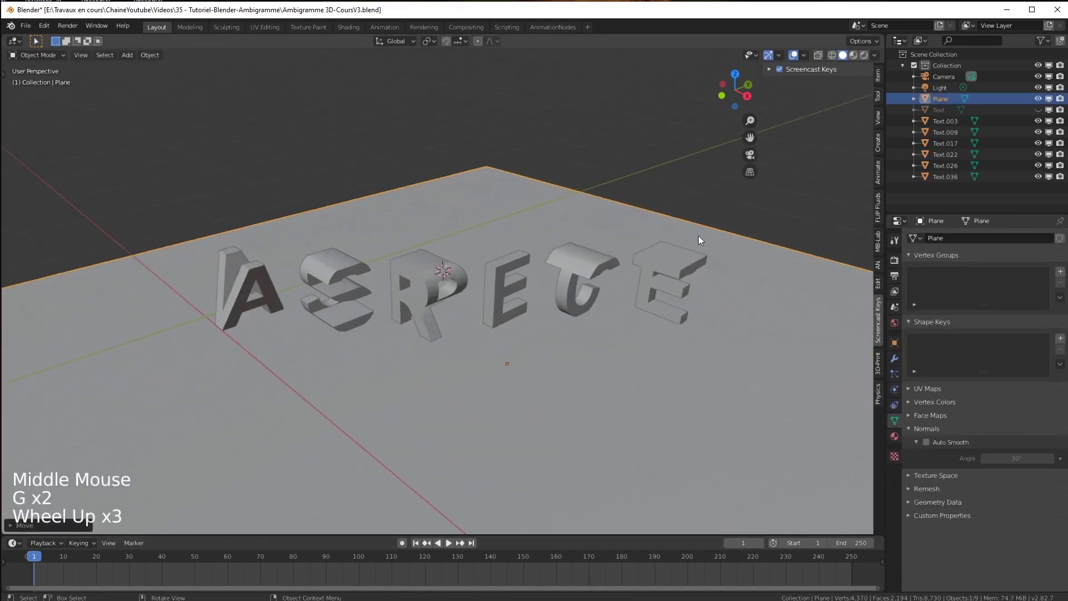
Step: Switch the viewport to rendered shading and give the point light a yellow color
middle_click_drag(699, 238, 765, 41)
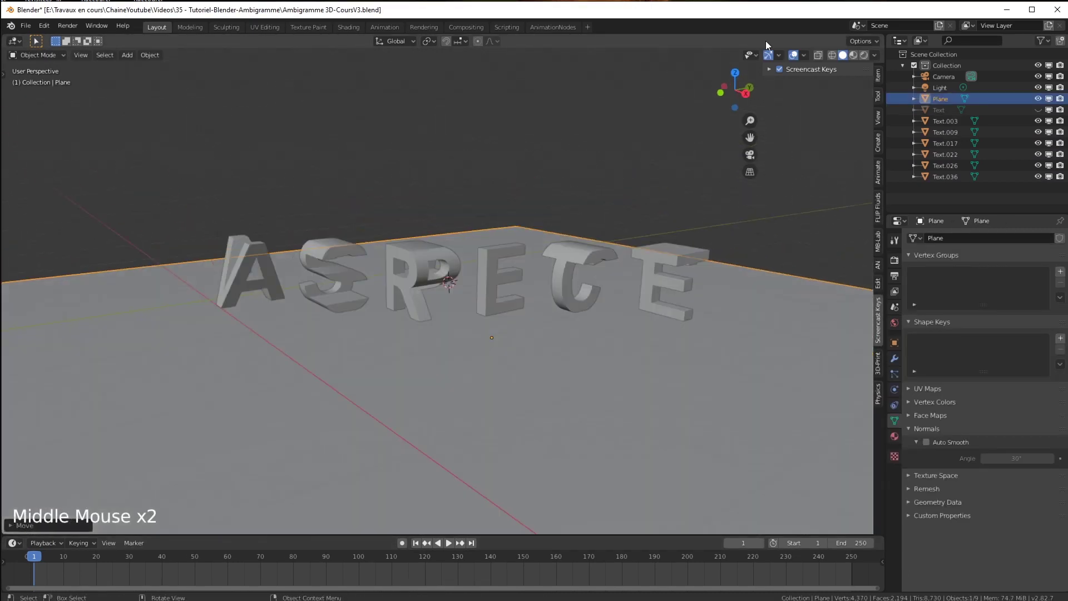
left_click(864, 54)
left_click(894, 275)
left_click(894, 260)
scroll(606, 328, "down", 1)
left_click(940, 88)
left_click(1017, 299)
Step: Move the yellow point light above one side of the letters and place a blue duplicate above the other side
key("h")
key("space")
key("alt+h")
middle_click_drag(358, 279, 507, 201)
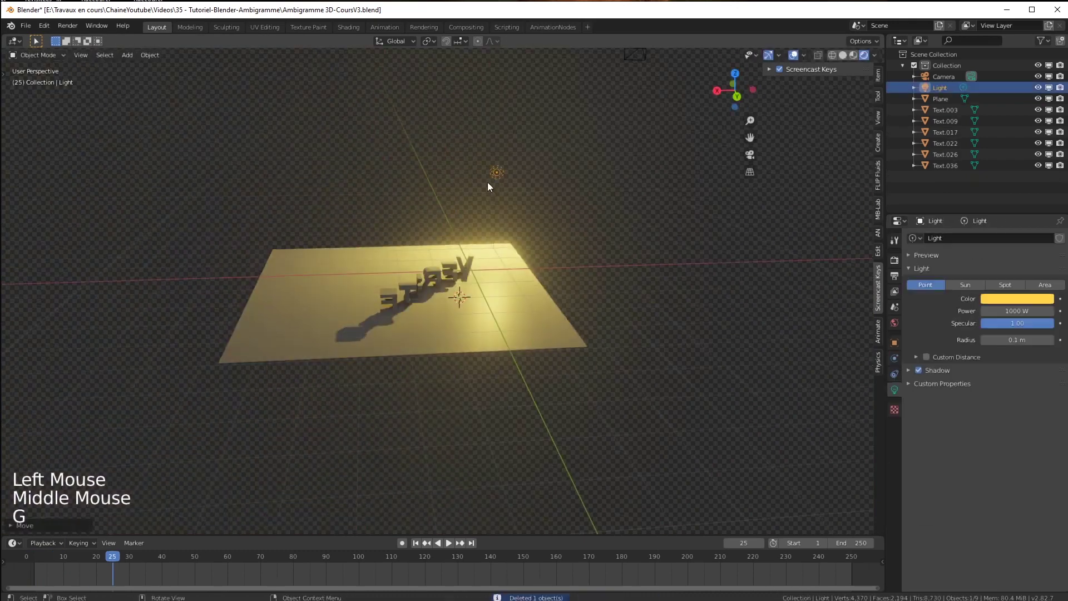
key("g")
middle_click(577, 329)
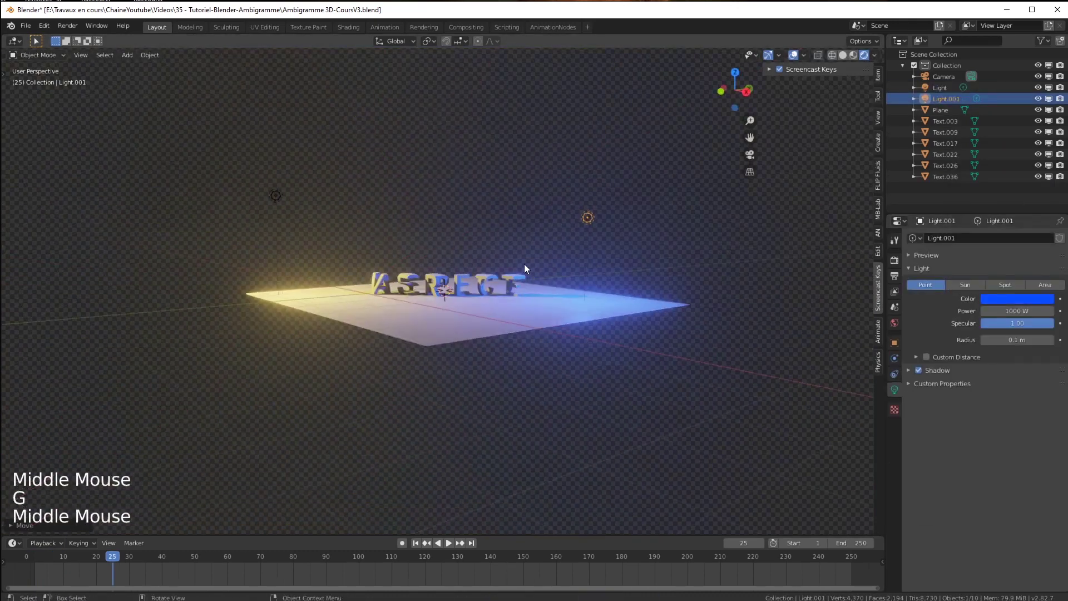
key("g")
left_click(577, 329)
Step: Change the blue and yellow lights to spots, aim them at the letters, and save the file
left_click(1004, 285)
left_click_drag(656, 398, 639, 312)
left_click(159, 120)
left_click(1004, 284)
key("r")
key("r")
scroll(418, 345, "down", 3)
middle_click_drag(415, 292, 461, 255)
scroll(419, 387, "up", 1)
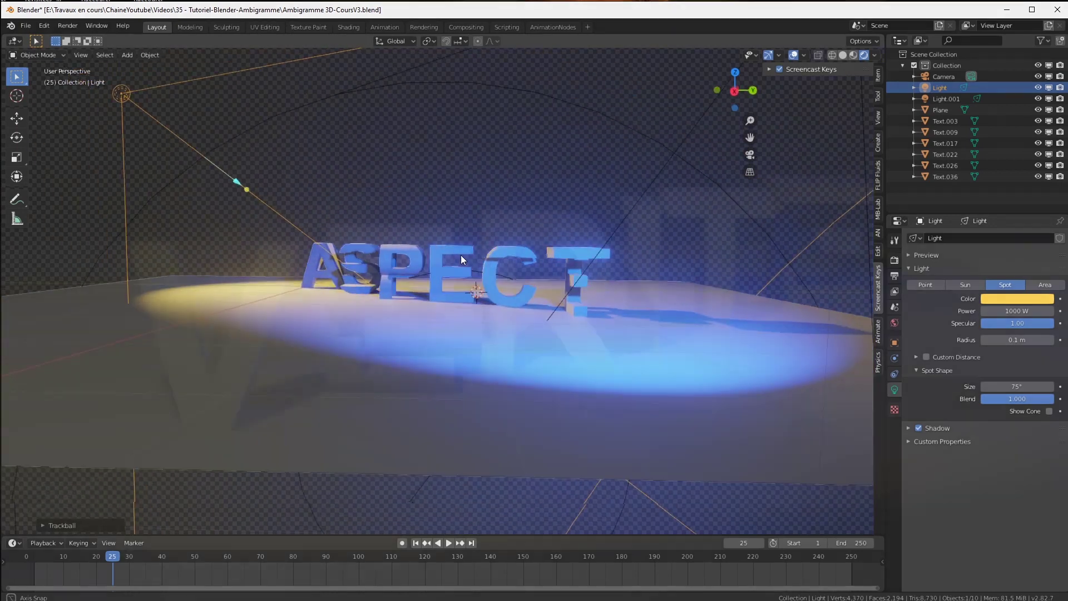
key("a")
key("ctrl+s")
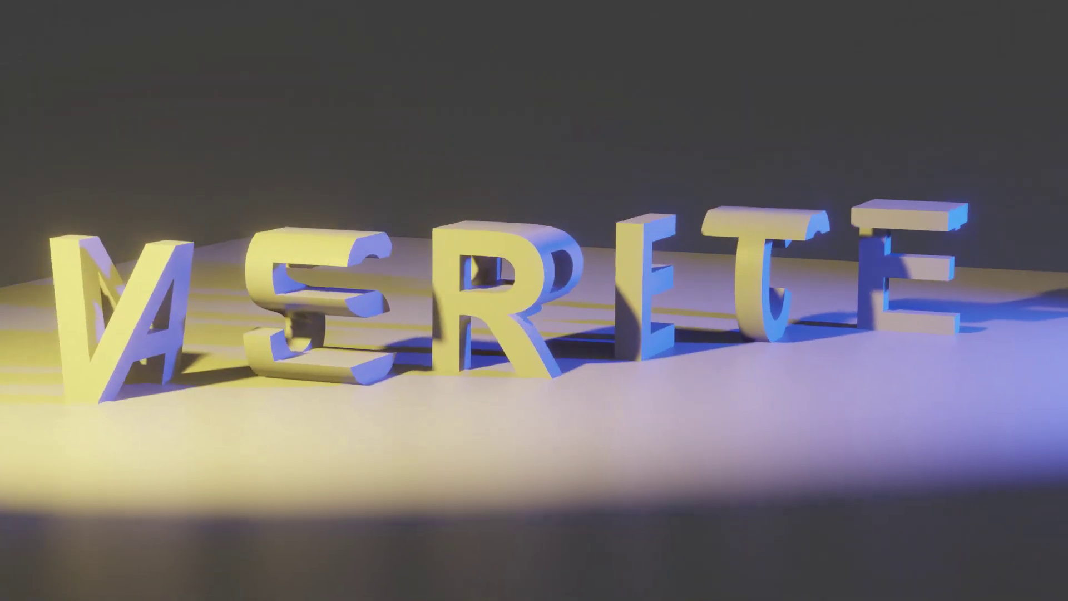